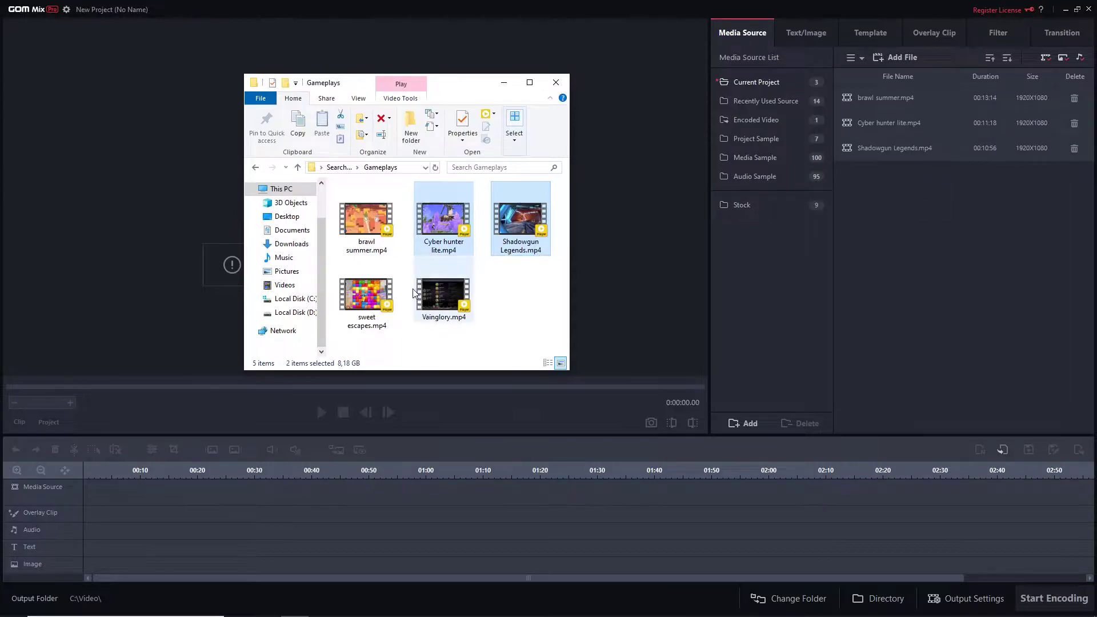
# Add sweet escapes.mp4 and Vainglory.mp4 from the Gameplays folder to the current project's media list
pyautogui.keyDown('ctrl'); pyautogui.click(443, 294); pyautogui.keyUp('ctrl')
pyautogui.moveTo(443, 294); pyautogui.dragTo(961, 244)
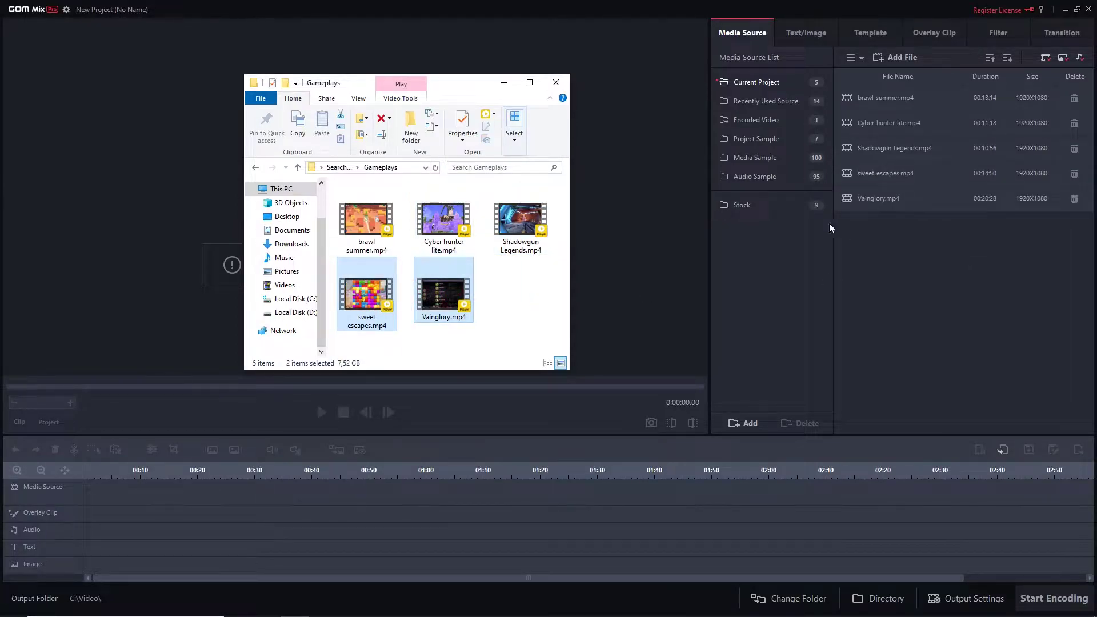
pyautogui.click(503, 84)
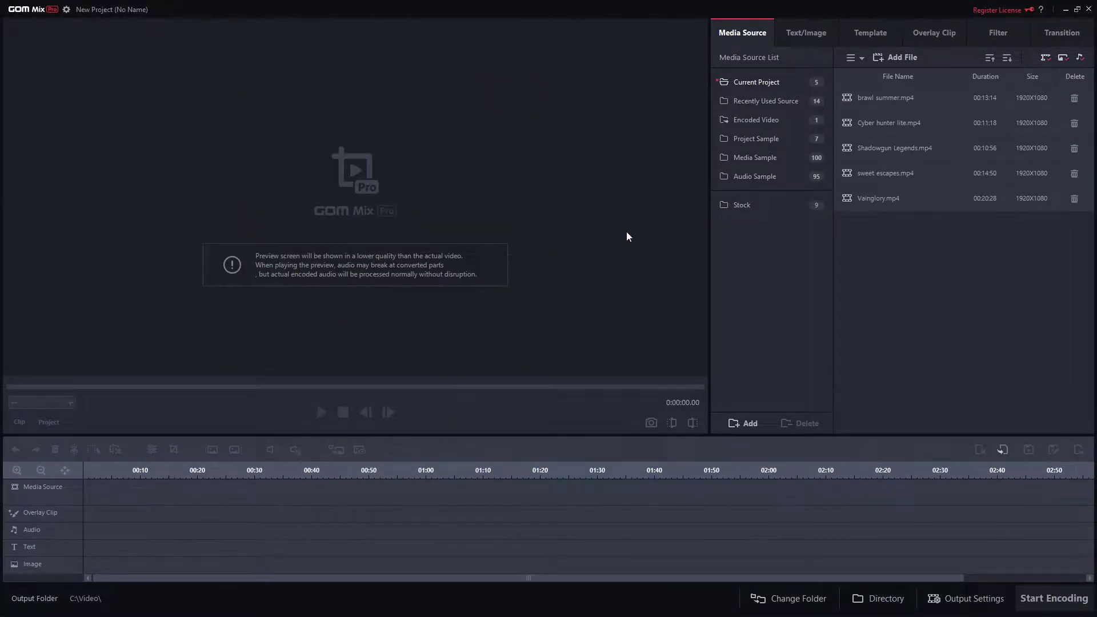
# Fill the main video track with the Stock clips Flower Field, Forest, Hand, Snow, Laptop and Water, inserting Woman after Forest
pyautogui.click(742, 208)
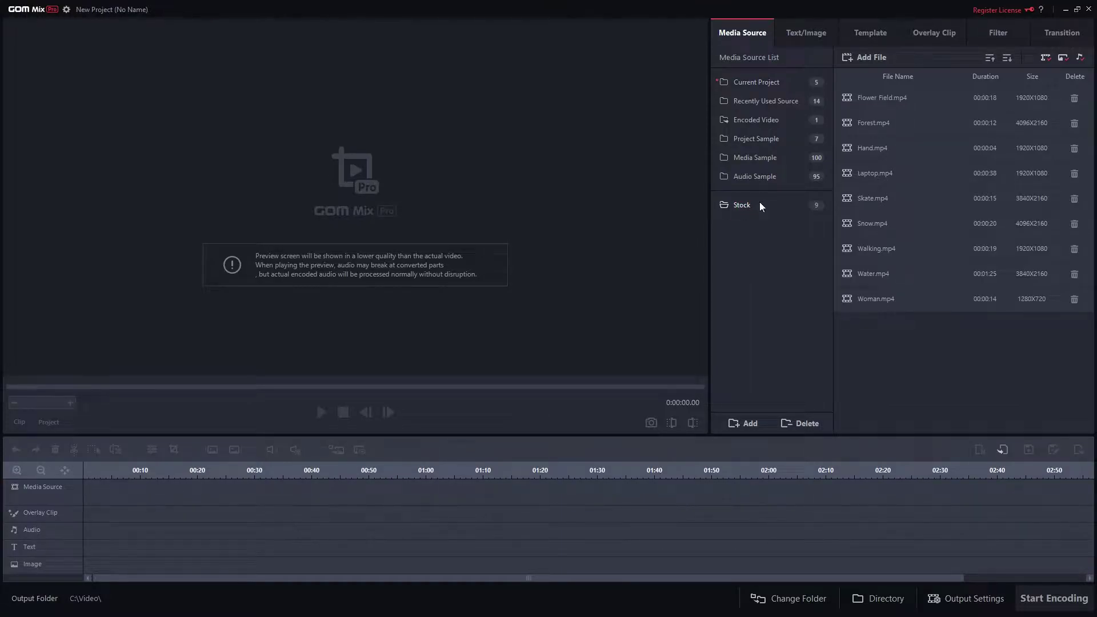
pyautogui.moveTo(880, 104)
pyautogui.mouseDown()
pyautogui.moveTo(807, 185)
pyautogui.moveTo(439, 411)
pyautogui.moveTo(188, 492)
pyautogui.moveTo(86, 494)
pyautogui.moveTo(90, 469)
pyautogui.moveTo(139, 470)
pyautogui.moveTo(84, 469)
pyautogui.mouseUp()
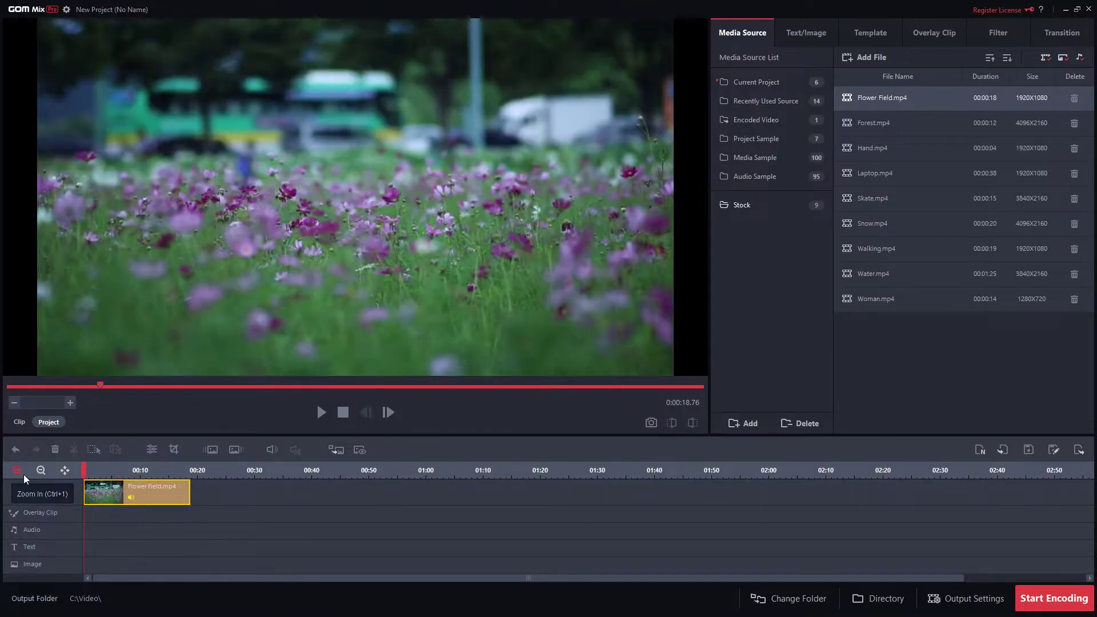
pyautogui.click(889, 136)
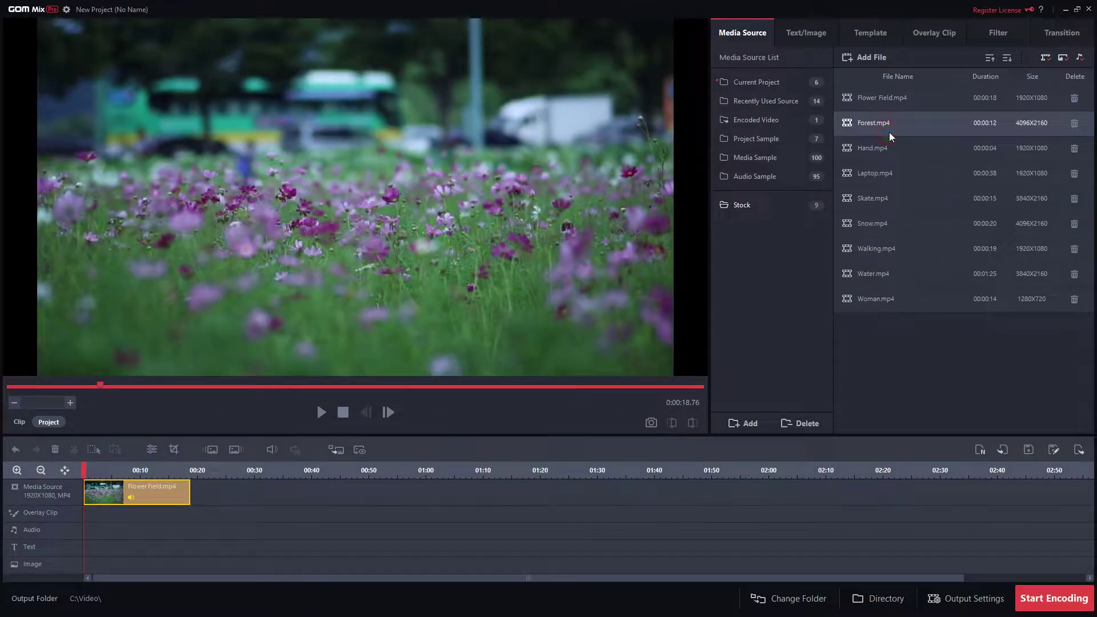
pyautogui.doubleClick(889, 136)
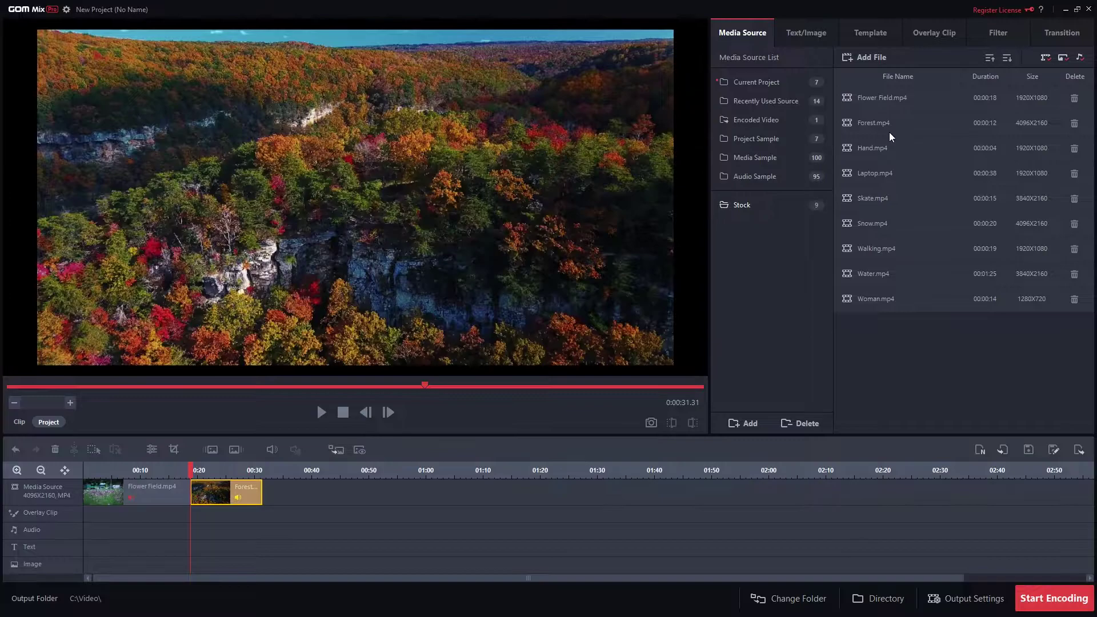
pyautogui.doubleClick(888, 152)
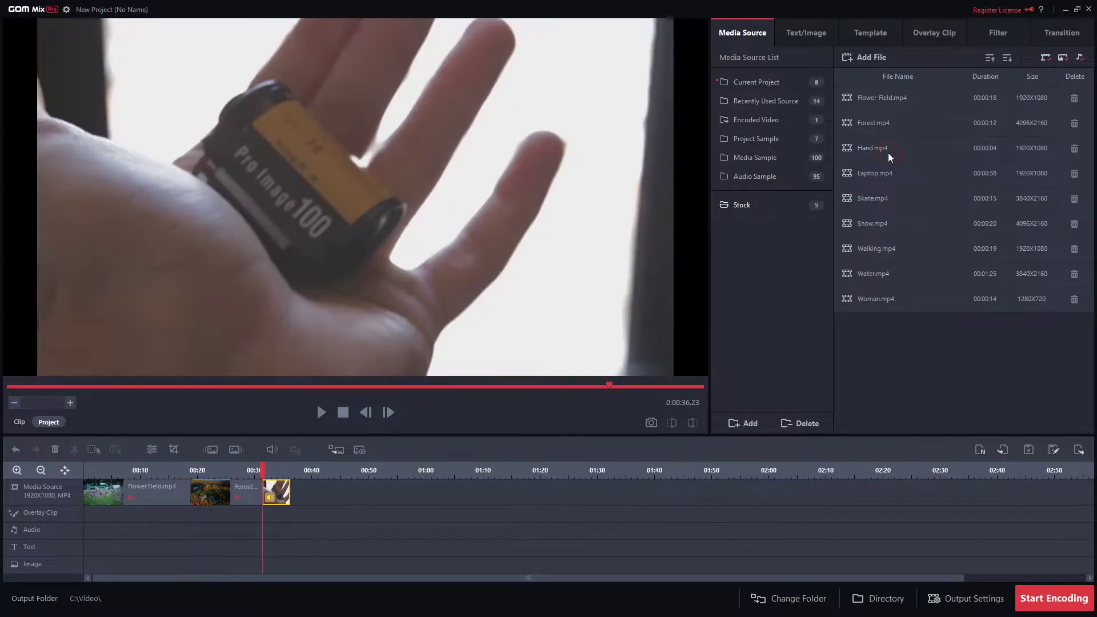
pyautogui.doubleClick(876, 224)
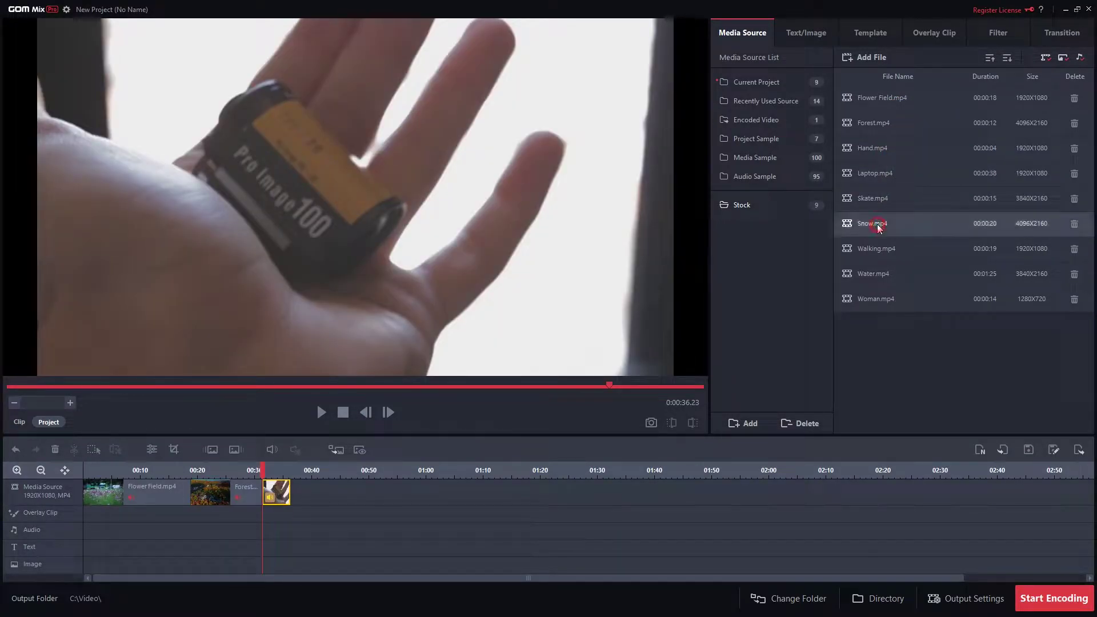
pyautogui.doubleClick(876, 177)
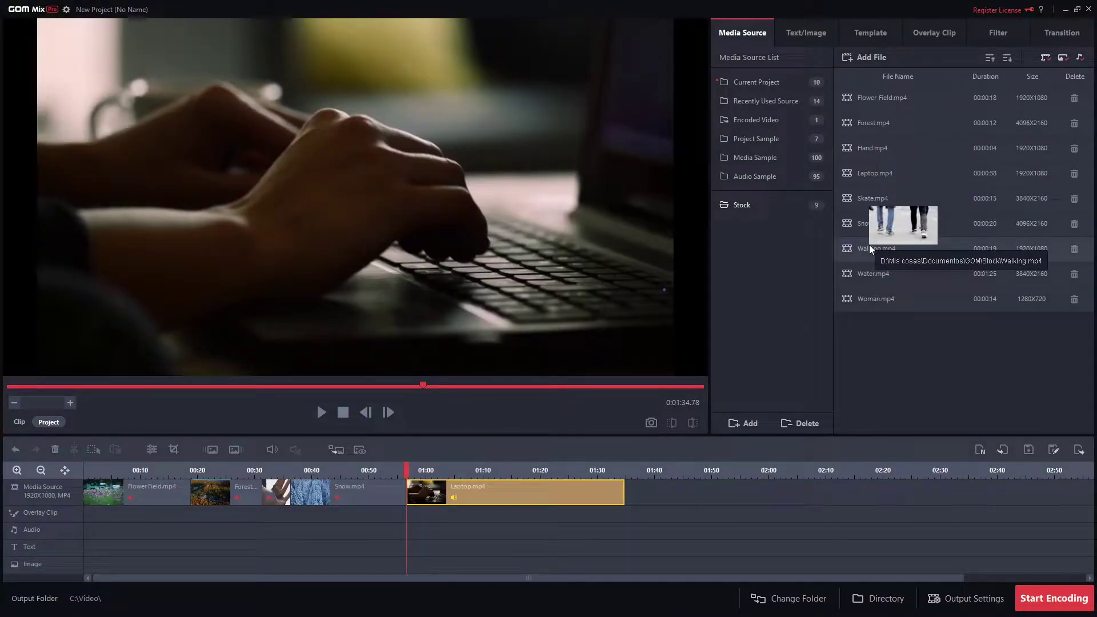
pyautogui.click(866, 274)
pyautogui.moveTo(741, 431); pyautogui.dragTo(657, 496)
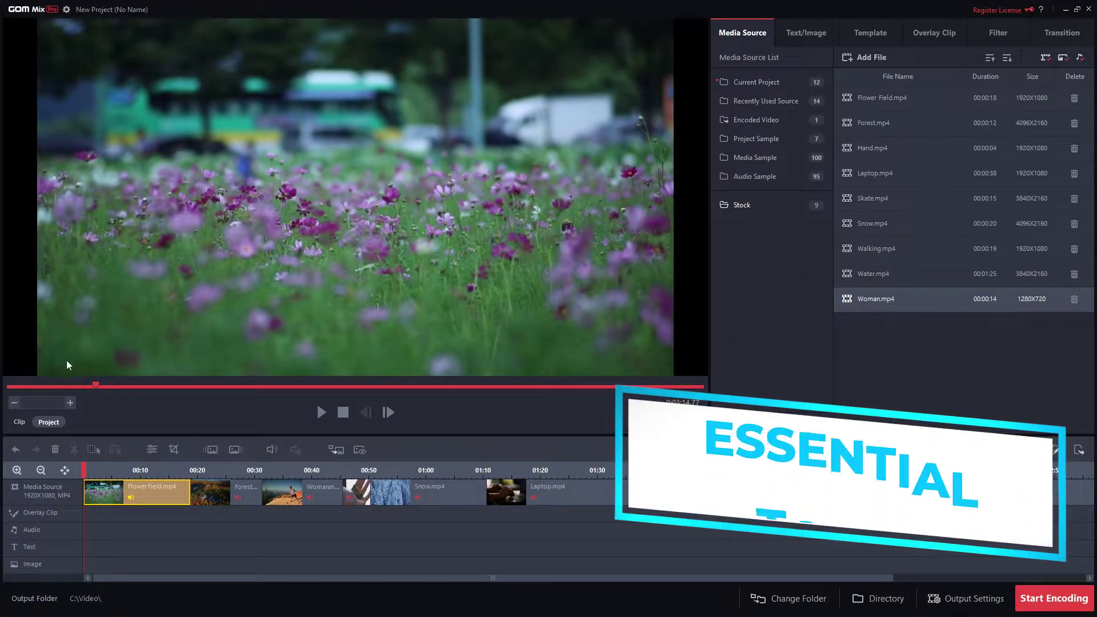
# Split the Flower Field clip at about 8 seconds and delete its second part
pyautogui.click(129, 469)
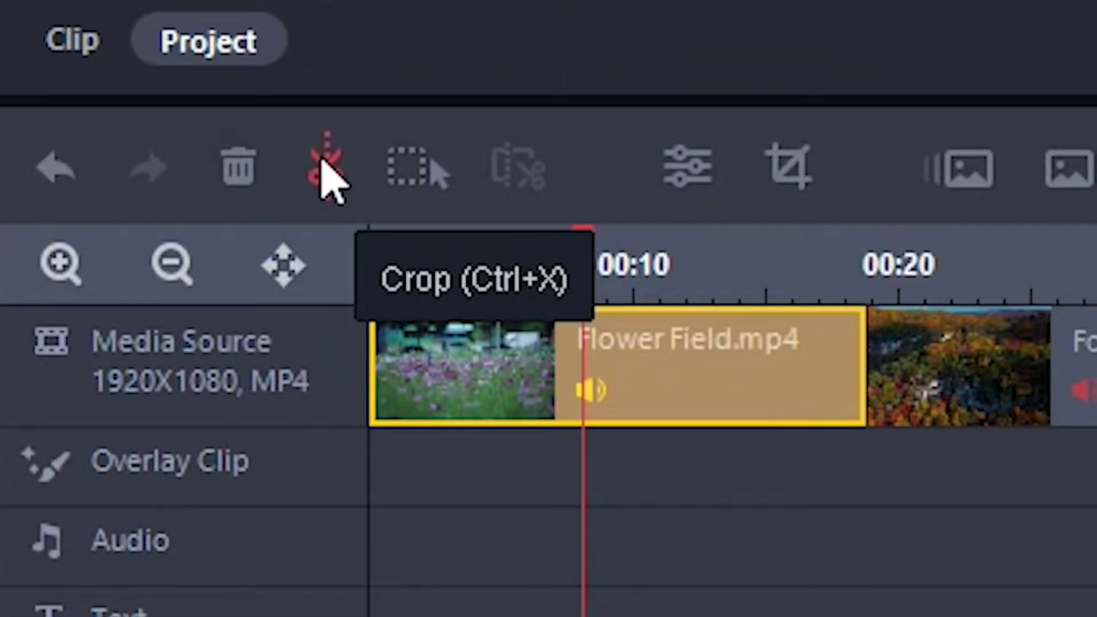
pyautogui.click(326, 174)
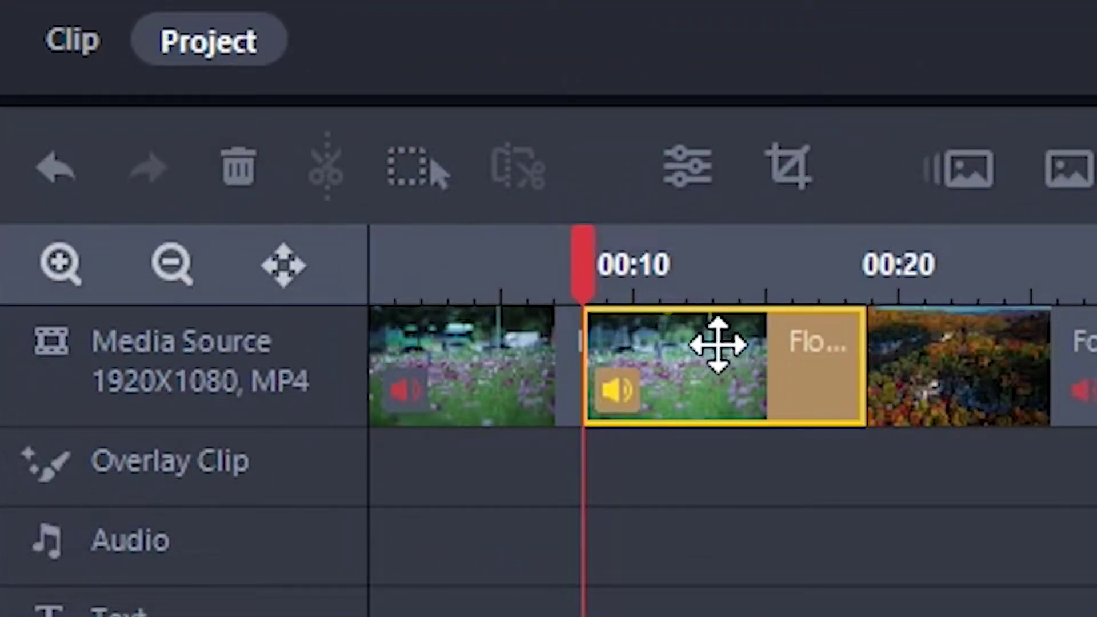
pyautogui.click(238, 178)
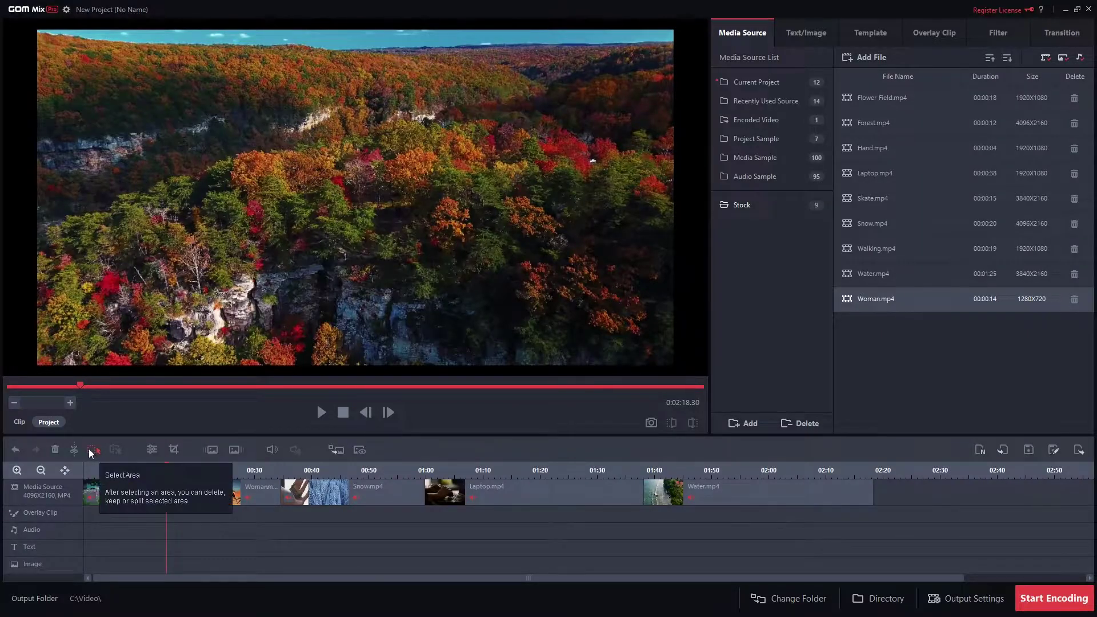
# Select the Forest clip's end section from about 19 seconds on the timeline and keep only that area
pyautogui.click(90, 452)
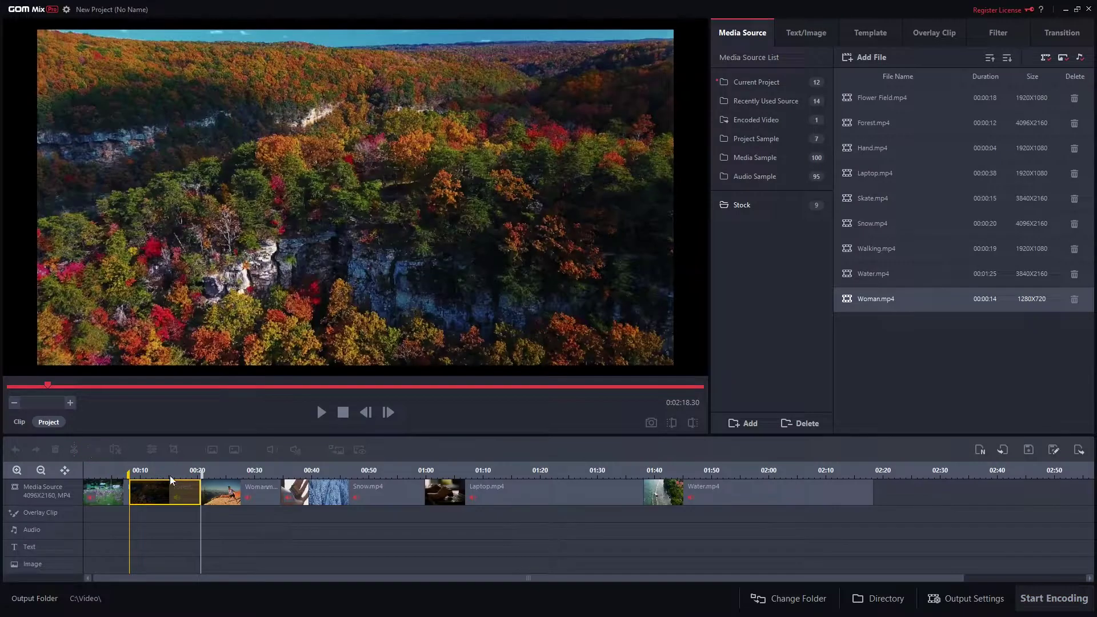
pyautogui.moveTo(130, 472); pyautogui.dragTo(182, 473)
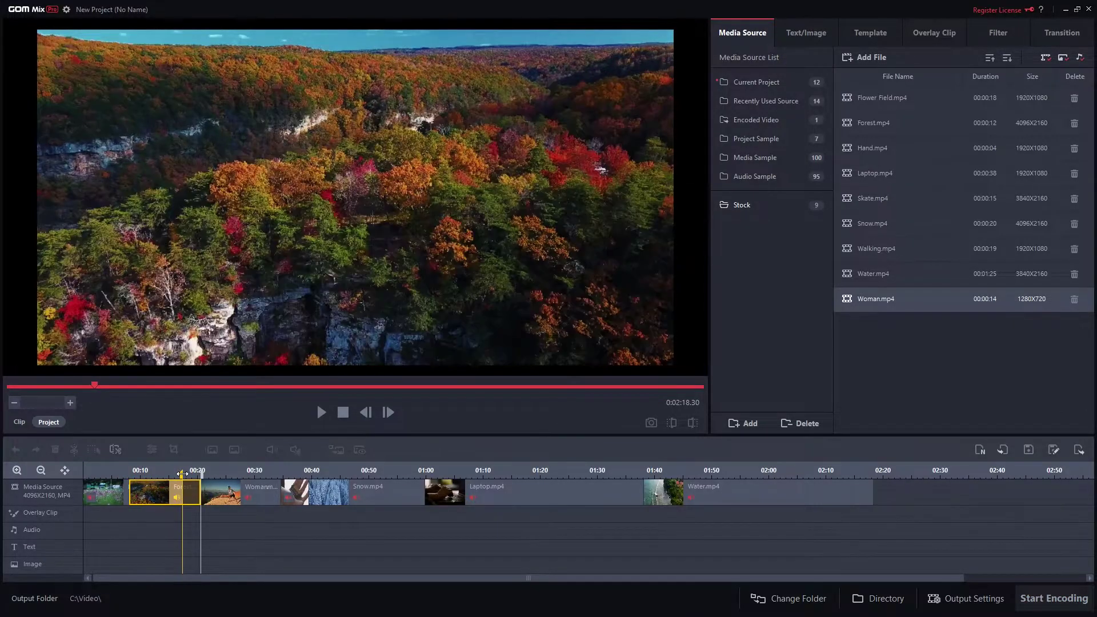
pyautogui.moveTo(97, 389); pyautogui.dragTo(118, 389)
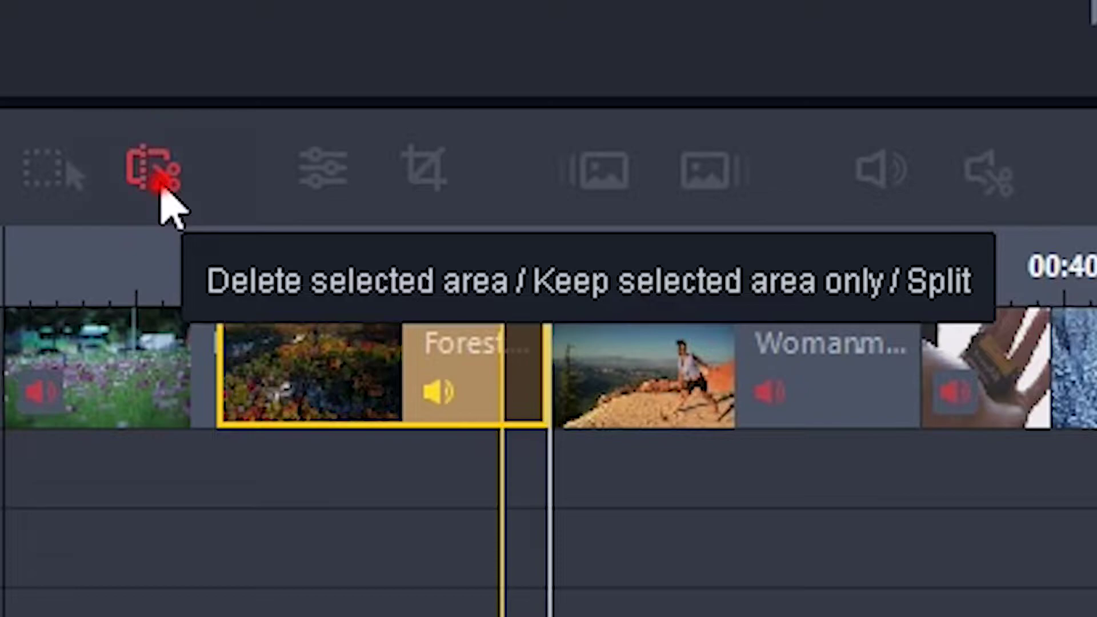
pyautogui.click(161, 190)
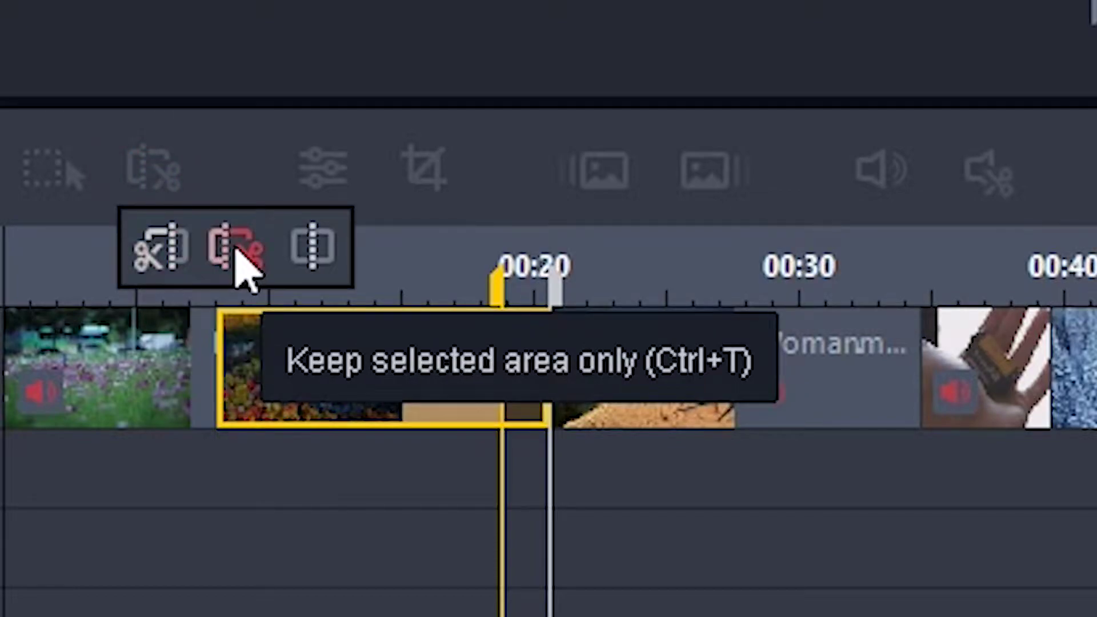
pyautogui.click(249, 253)
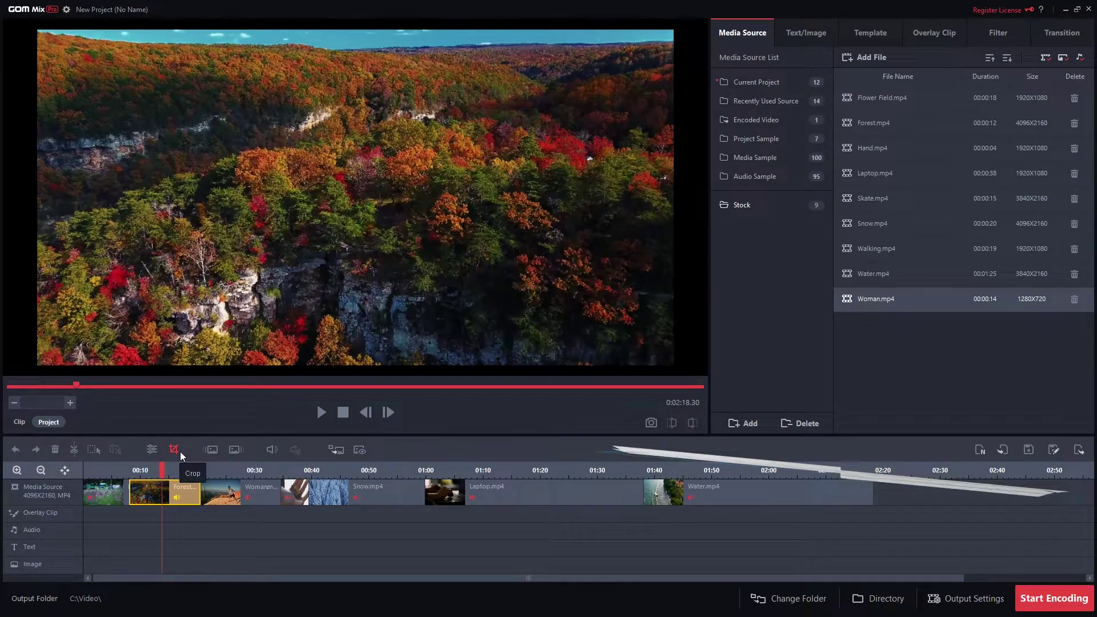
# Open the crop settings for the Forest clip and preview the 1:1, 4:3, 16:9 and 2.35:1 aspect ratios
pyautogui.click(180, 448)
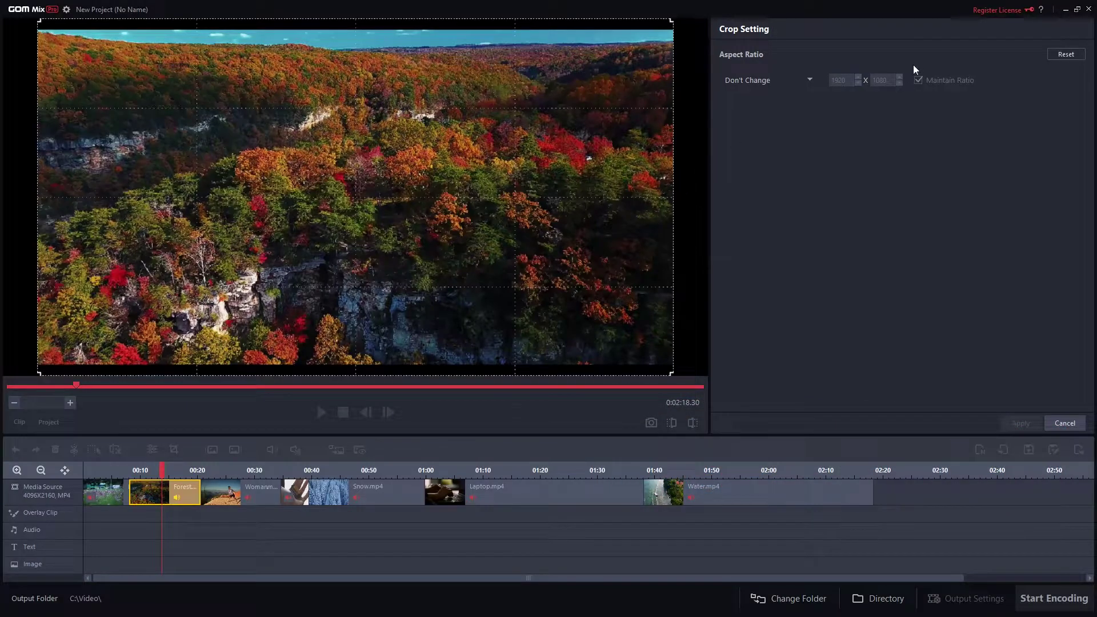
pyautogui.click(798, 81)
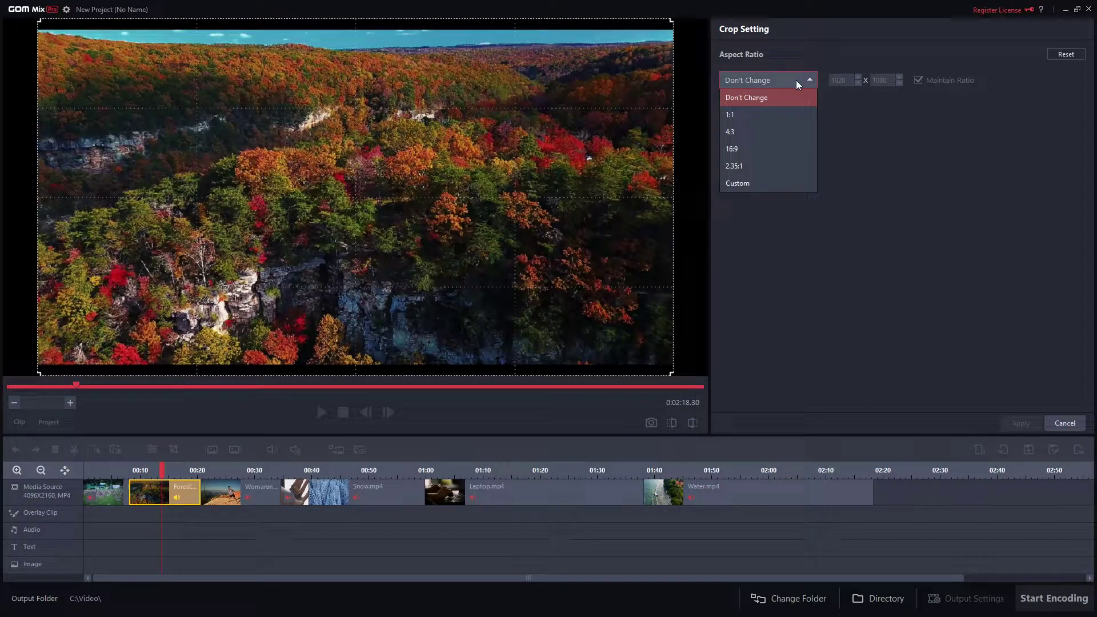
pyautogui.click(758, 117)
pyautogui.click(758, 90)
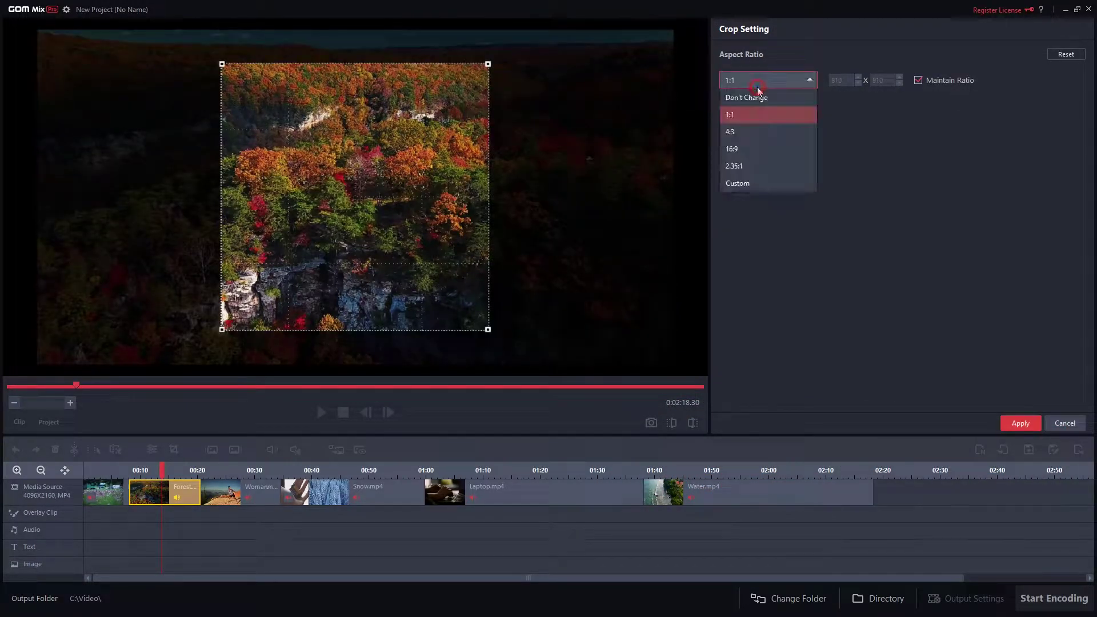
pyautogui.click(746, 130)
pyautogui.click(748, 81)
pyautogui.click(744, 146)
pyautogui.click(751, 83)
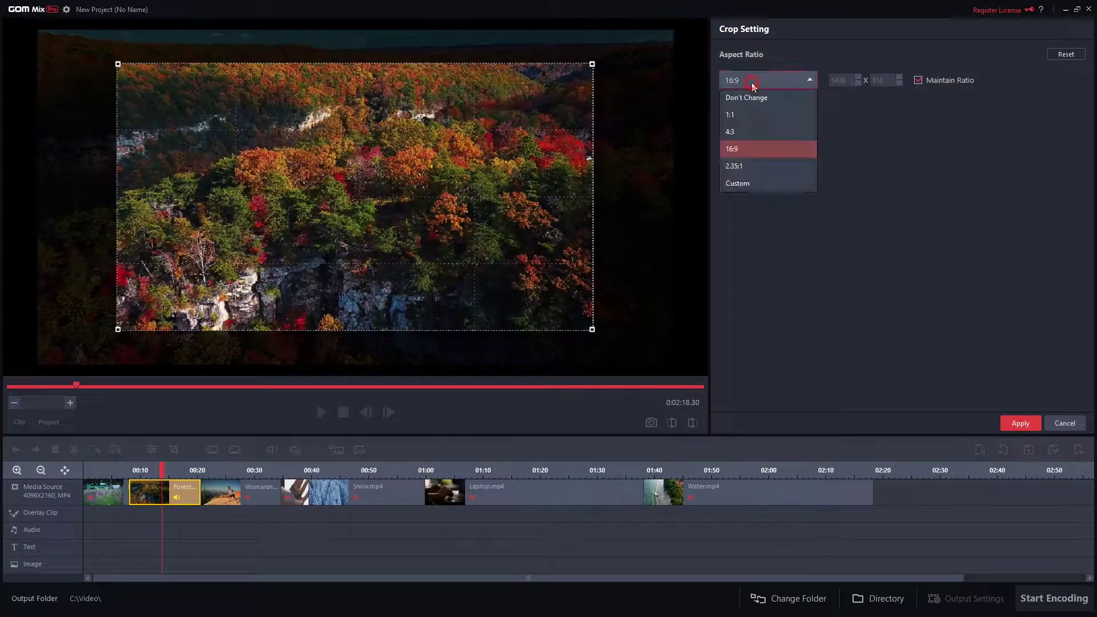
pyautogui.click(749, 165)
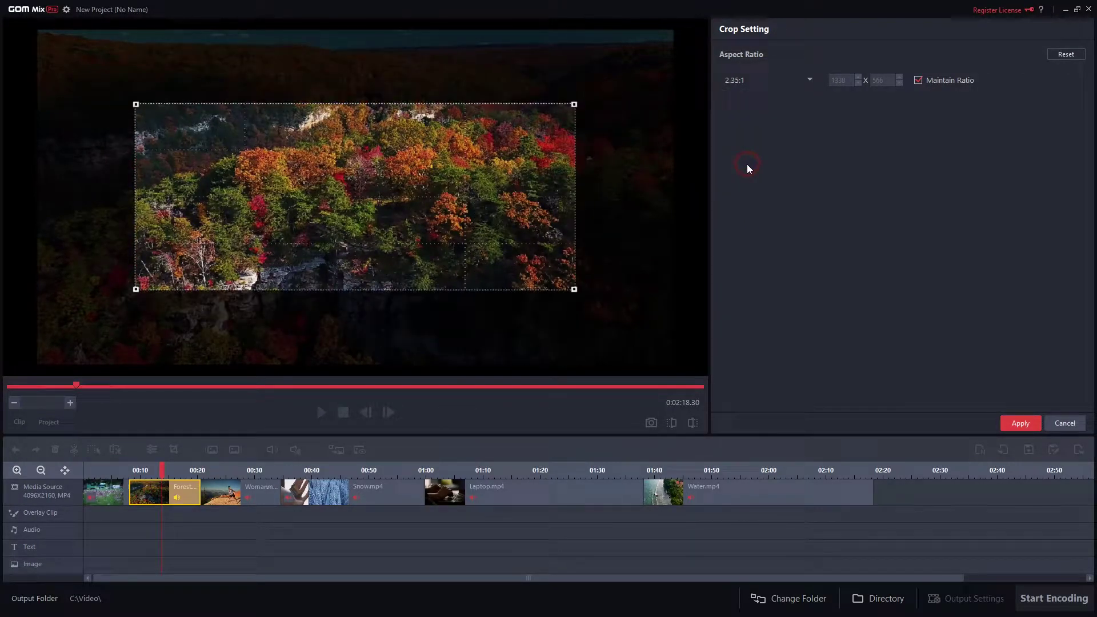
# Crop the Forest clip to a 16:9 aspect ratio and apply the crop
pyautogui.click(765, 83)
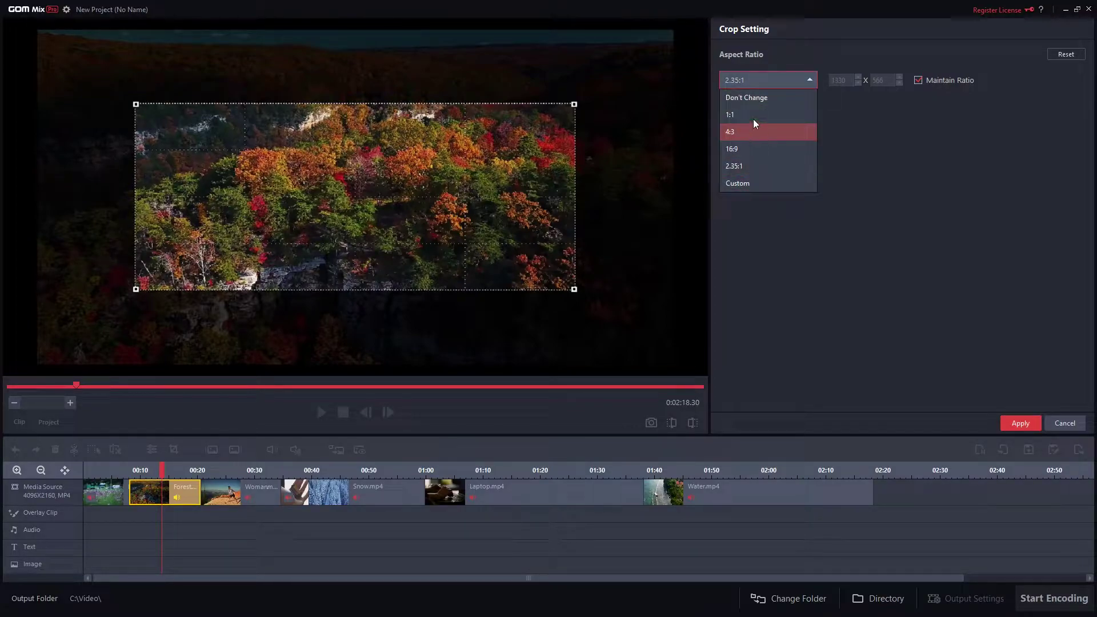
pyautogui.click(747, 148)
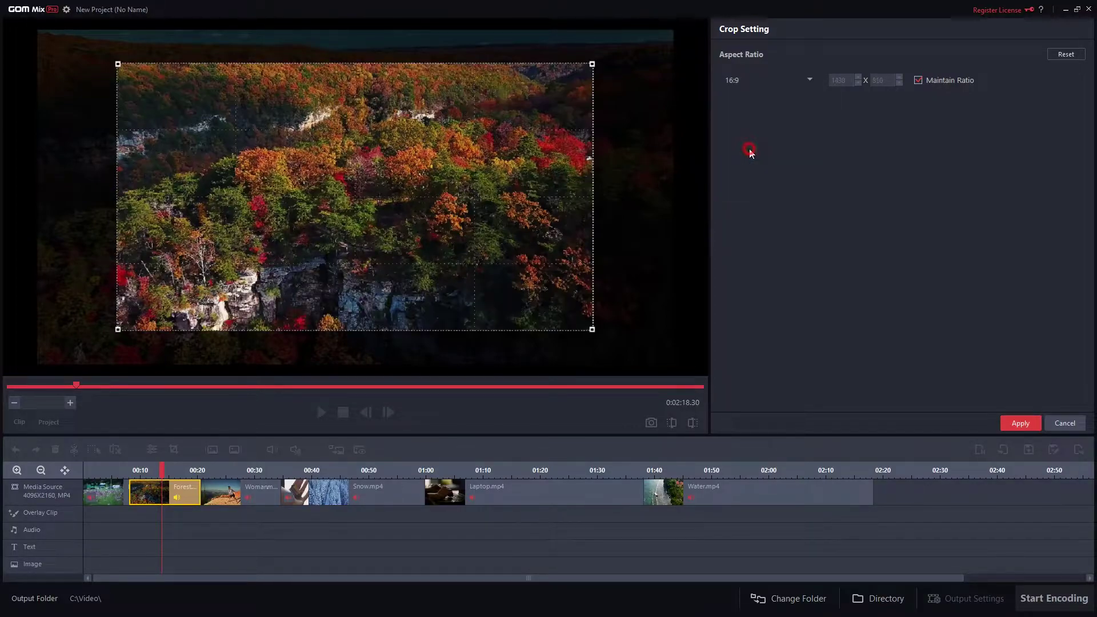
pyautogui.click(1025, 424)
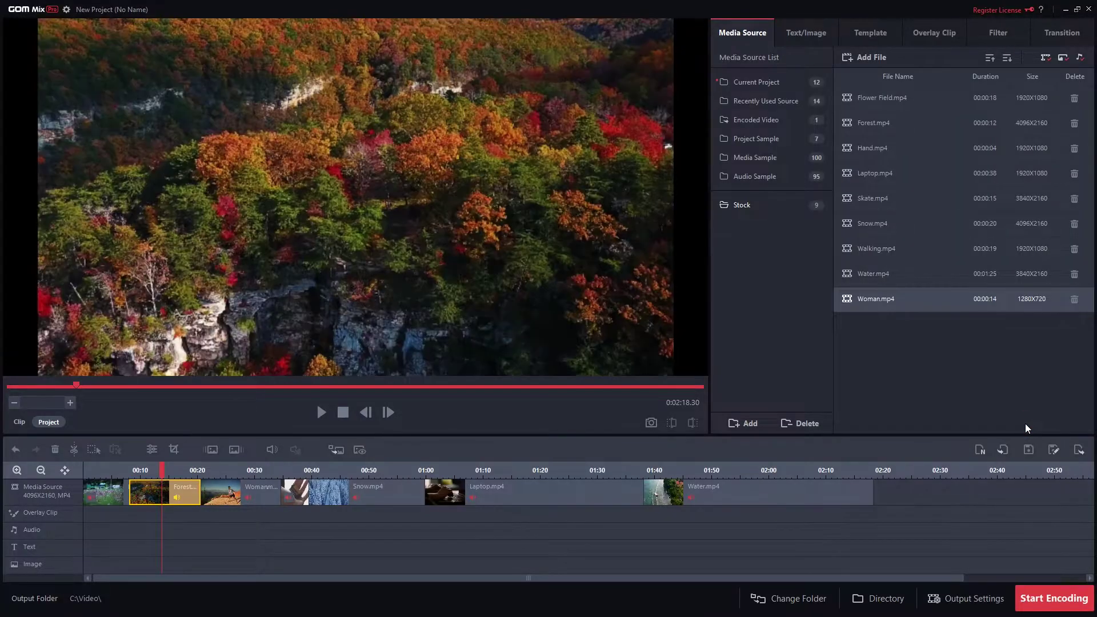
# Apply the Opening Curtains template at the start of the timeline and play it back
pyautogui.click(392, 493)
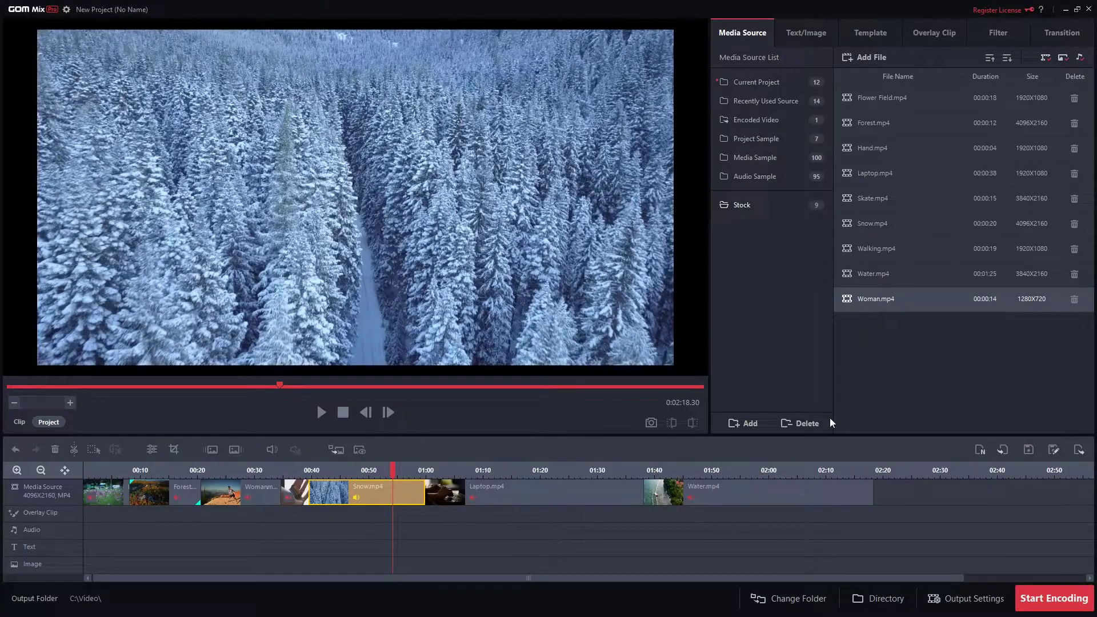
pyautogui.click(861, 33)
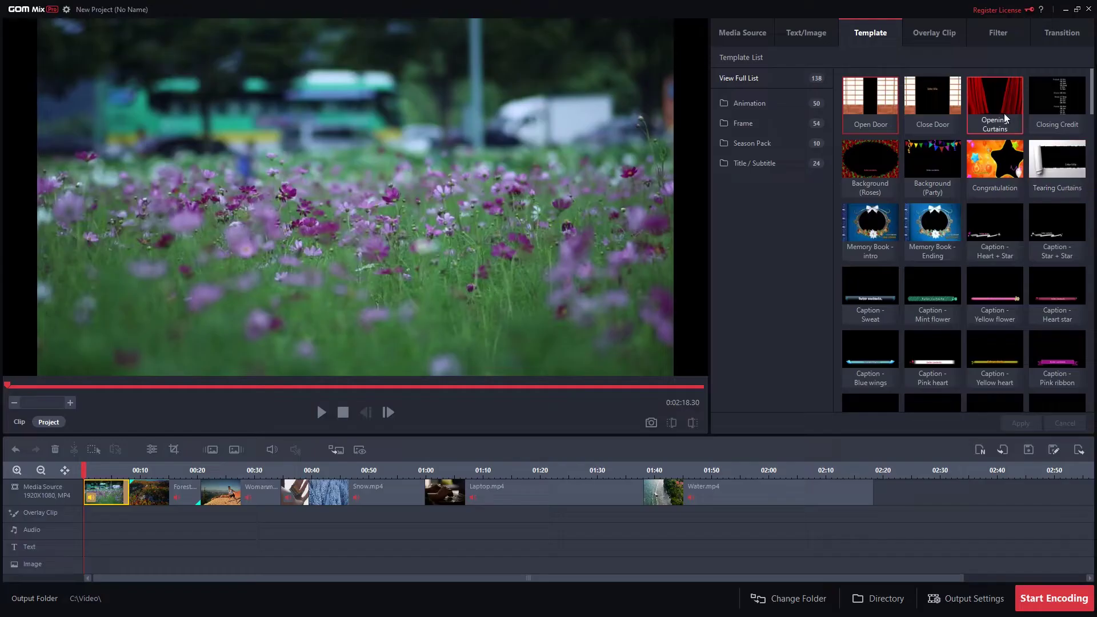
pyautogui.click(1006, 103)
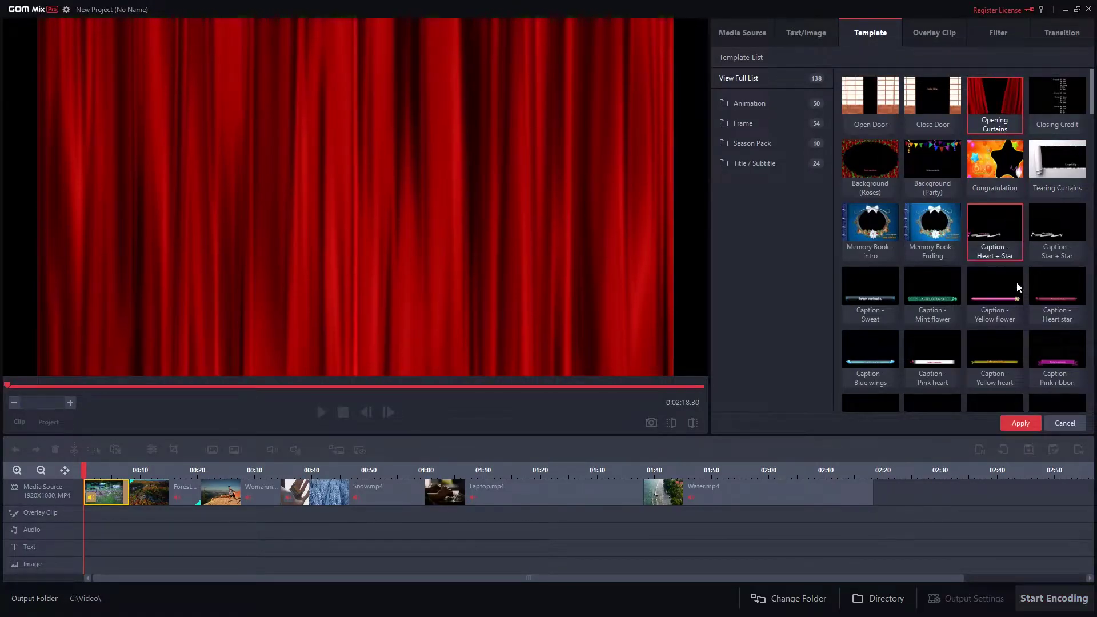
pyautogui.click(1020, 424)
pyautogui.press('space')
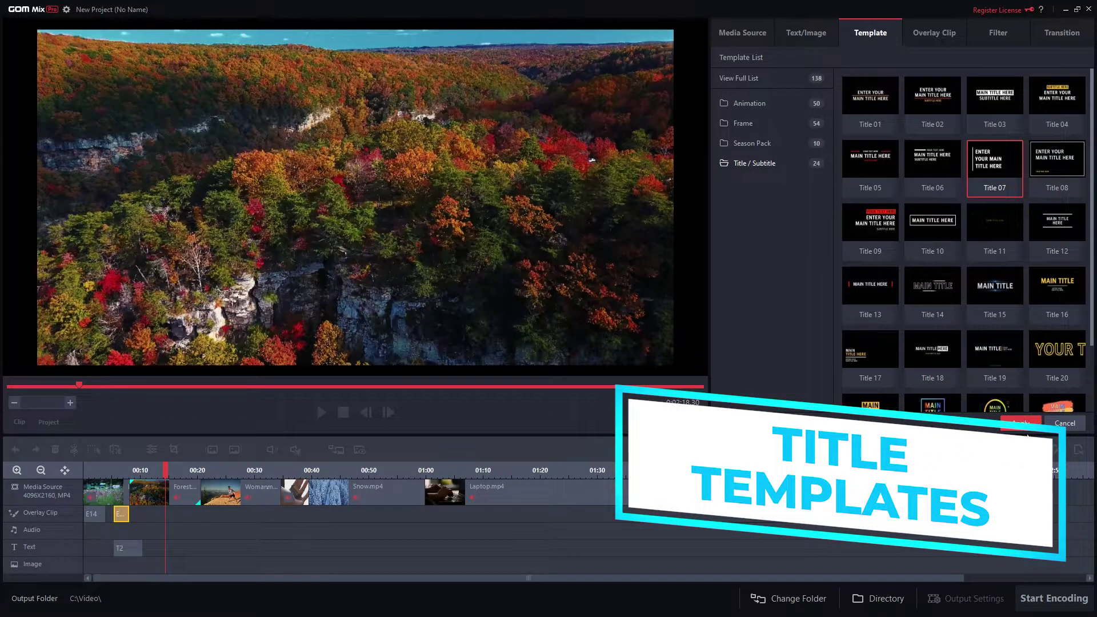
# Add the Title 07 template over the Forest clip and replace its "ENTER" line with "USE"
pyautogui.click(1020, 422)
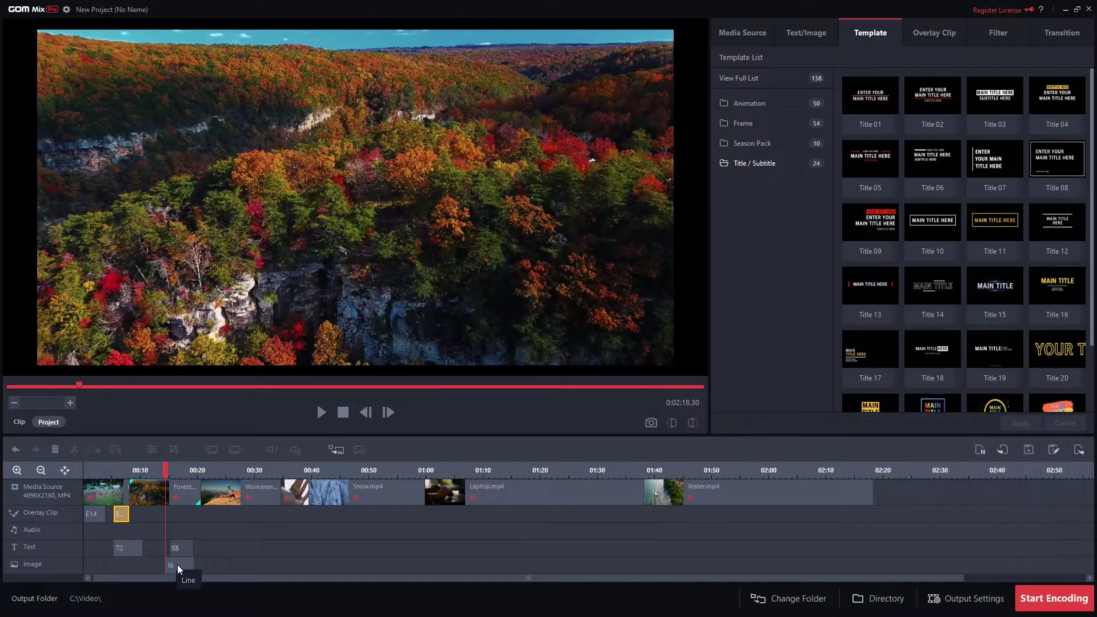
pyautogui.doubleClick(180, 550)
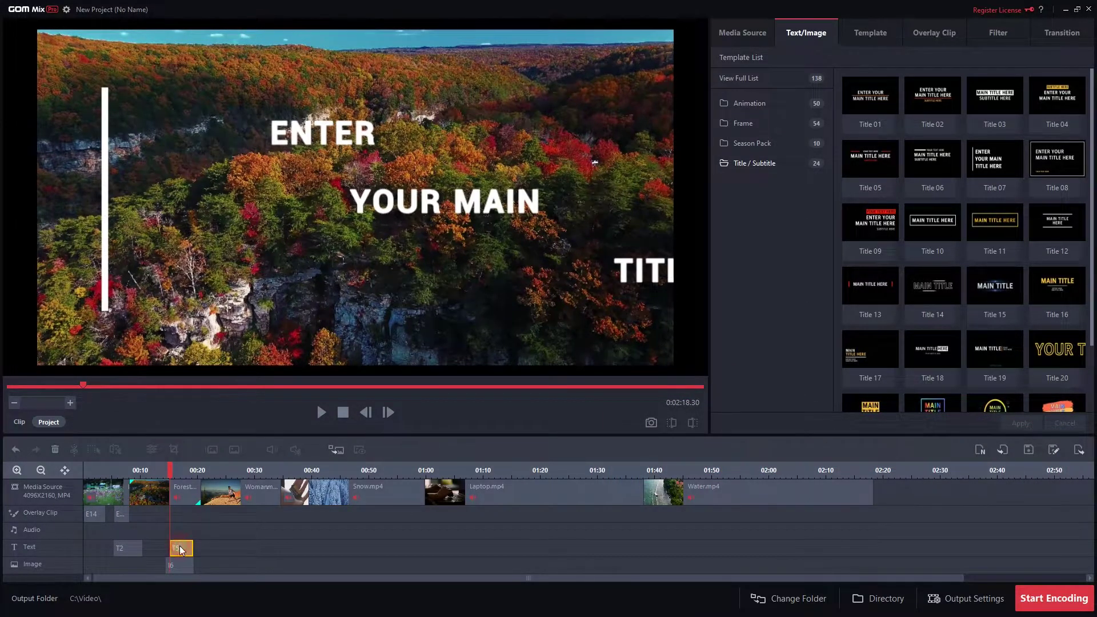
pyautogui.click(246, 341)
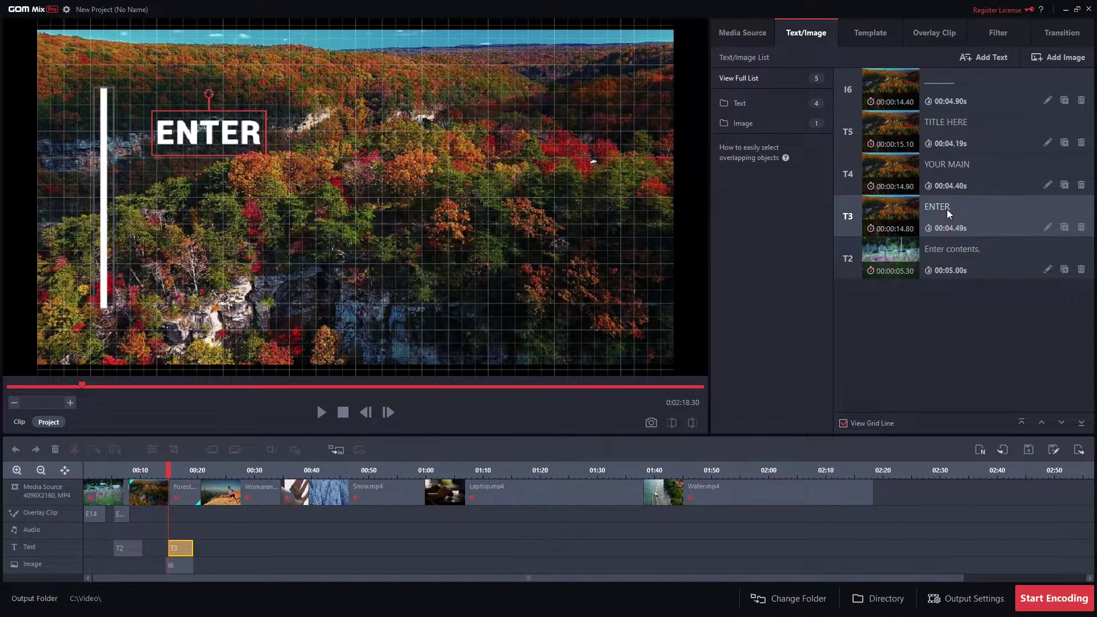
pyautogui.click(1047, 228)
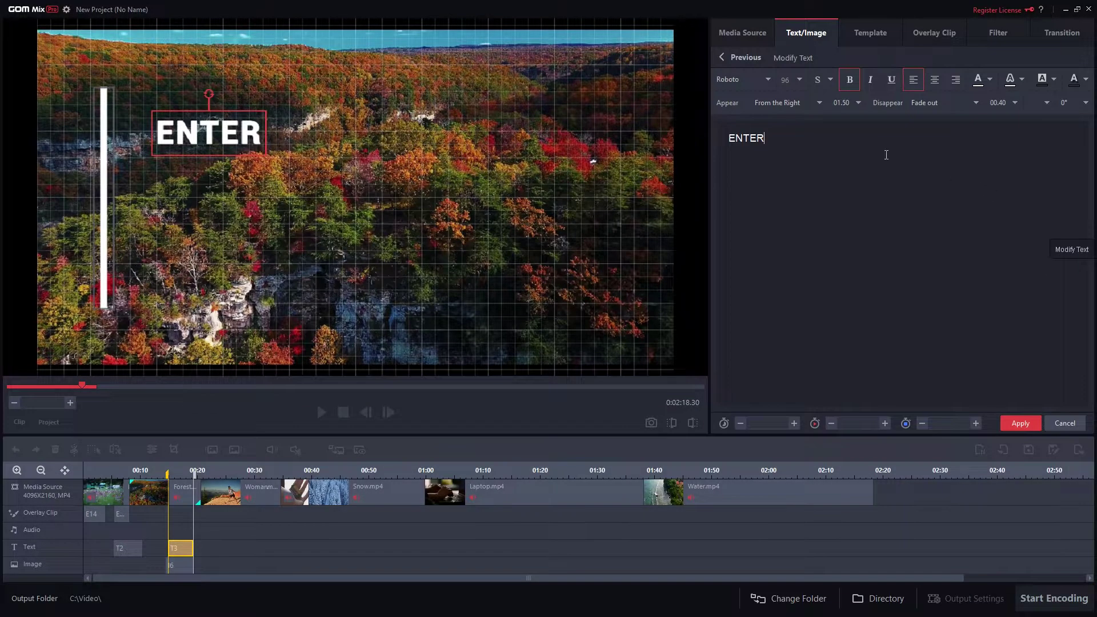
pyautogui.write('USE')
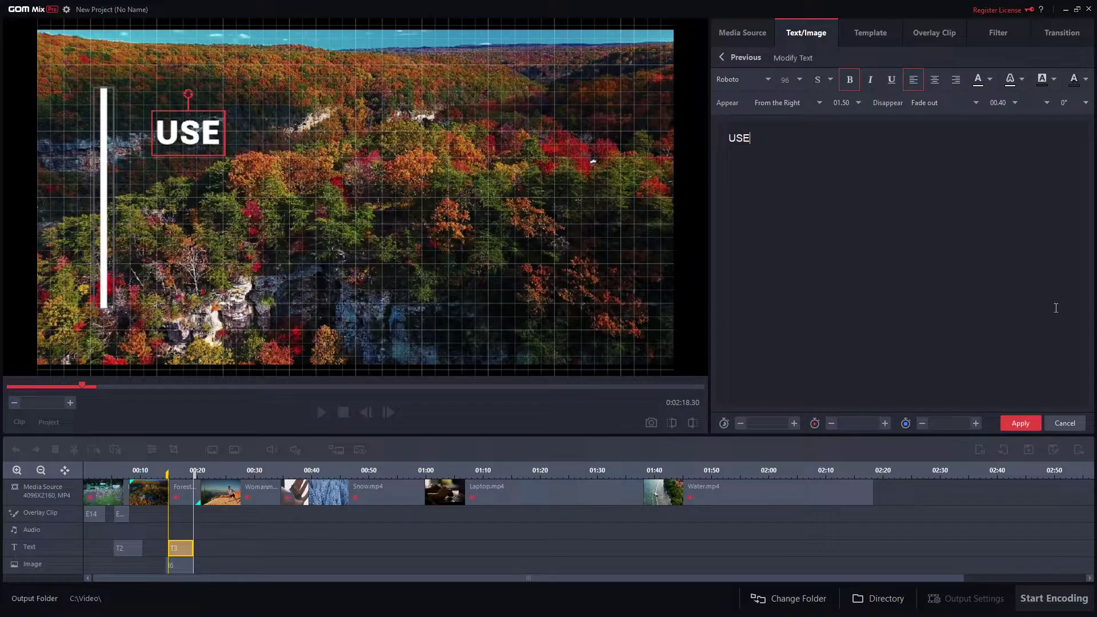
pyautogui.click(1019, 423)
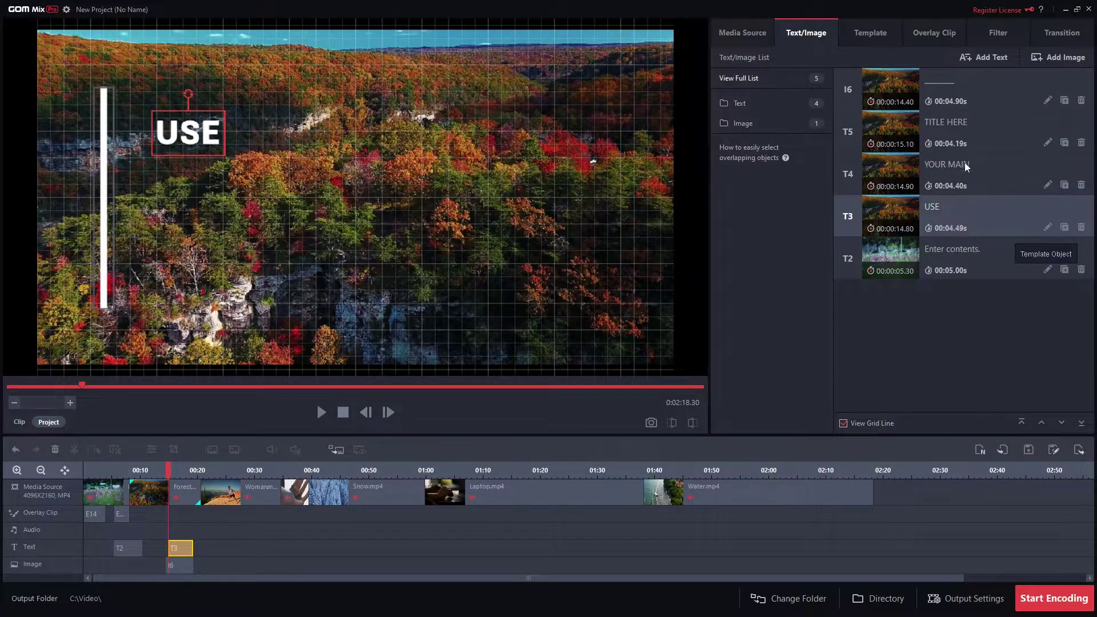
# Change the title's "YOUR MAIN" line to "GOM MIX" and apply the text
pyautogui.click(1013, 182)
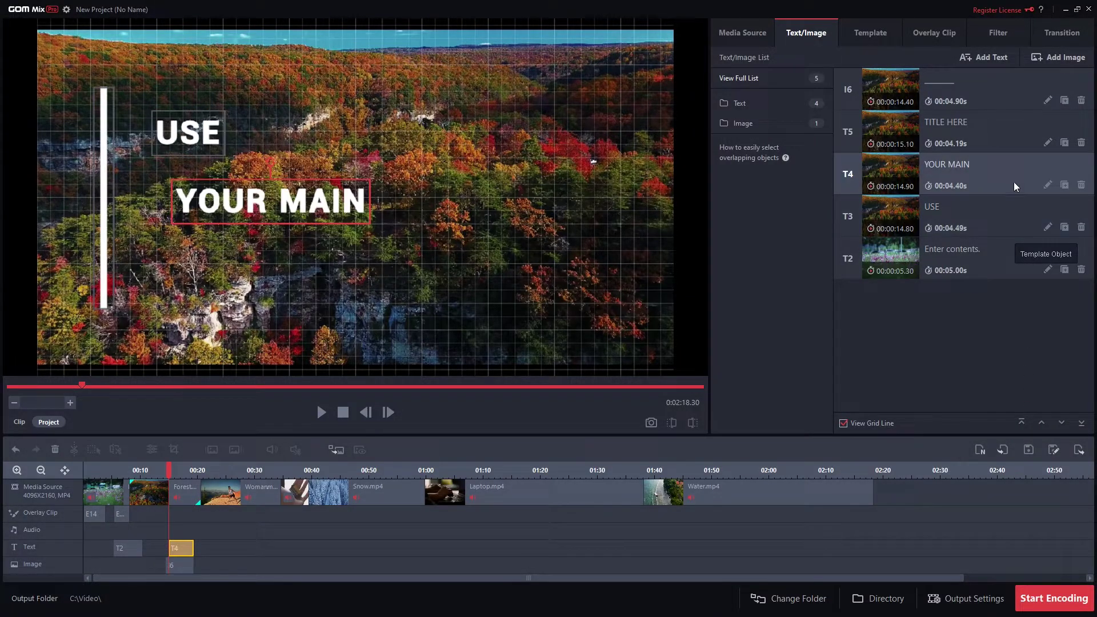
pyautogui.click(1047, 185)
pyautogui.write('GOM MIX')
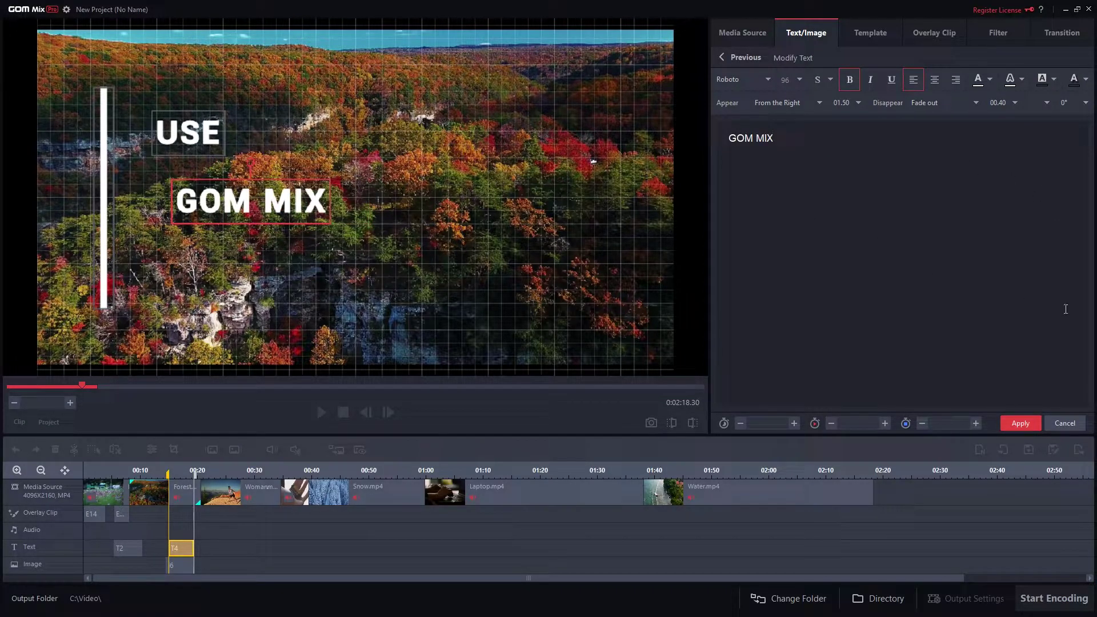
pyautogui.hotkey('ctrl', 'Return')
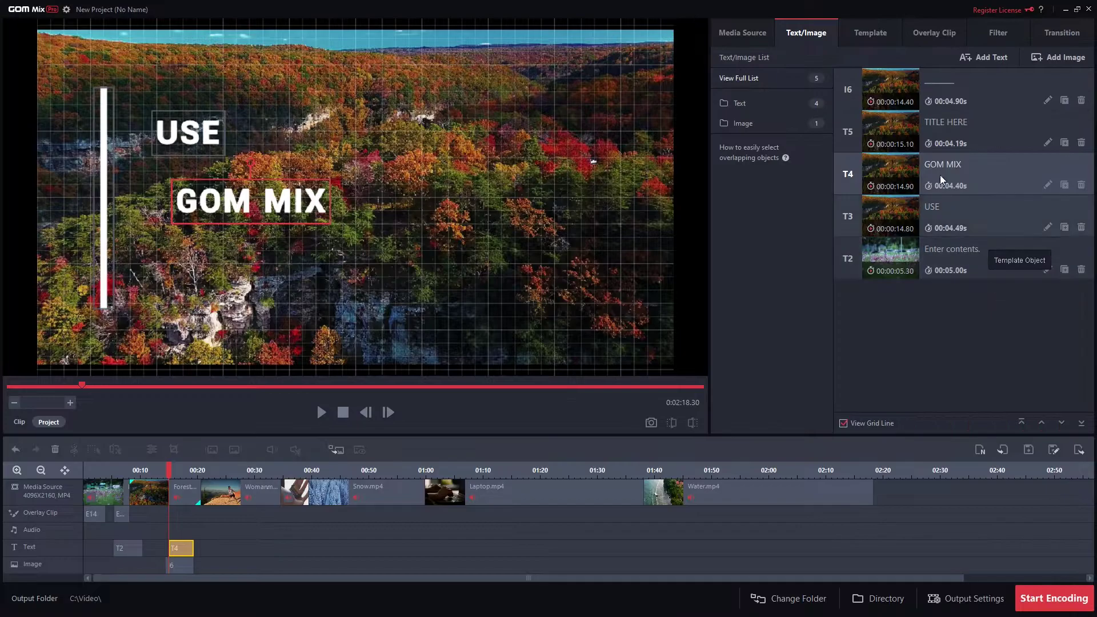
# Change the title's "TITLE HERE" line to "RIGHT NOW" and apply the text
pyautogui.click(974, 126)
pyautogui.click(1047, 142)
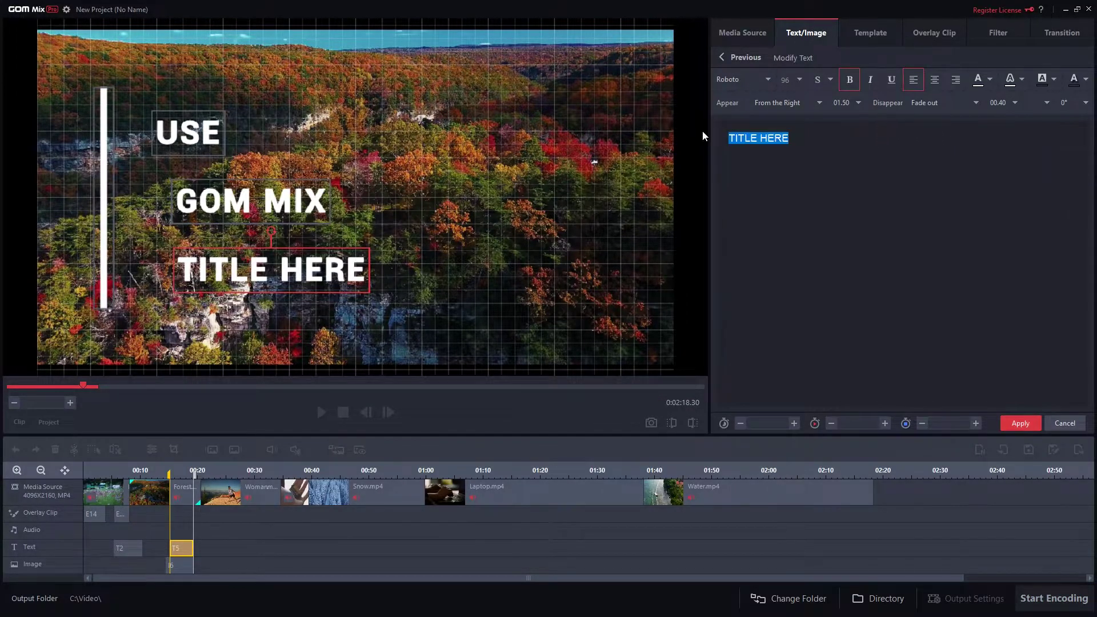
pyautogui.write('RIGHT NOW')
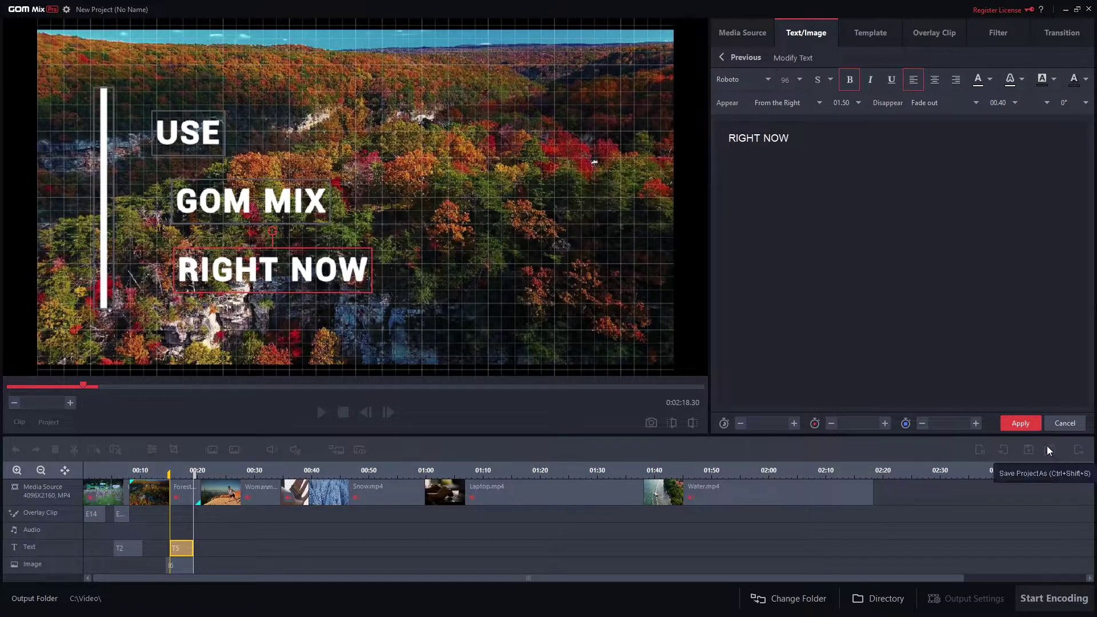
pyautogui.click(1020, 423)
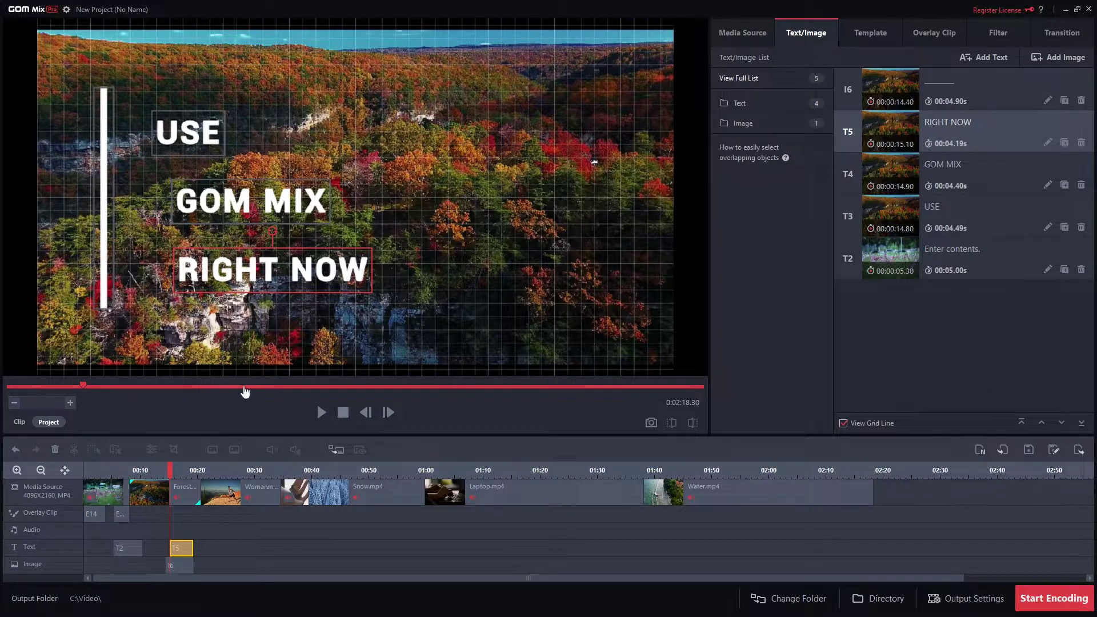
# Play the timeline from just before the edited title on the Forest clip
pyautogui.moveTo(170, 462); pyautogui.dragTo(161, 463)
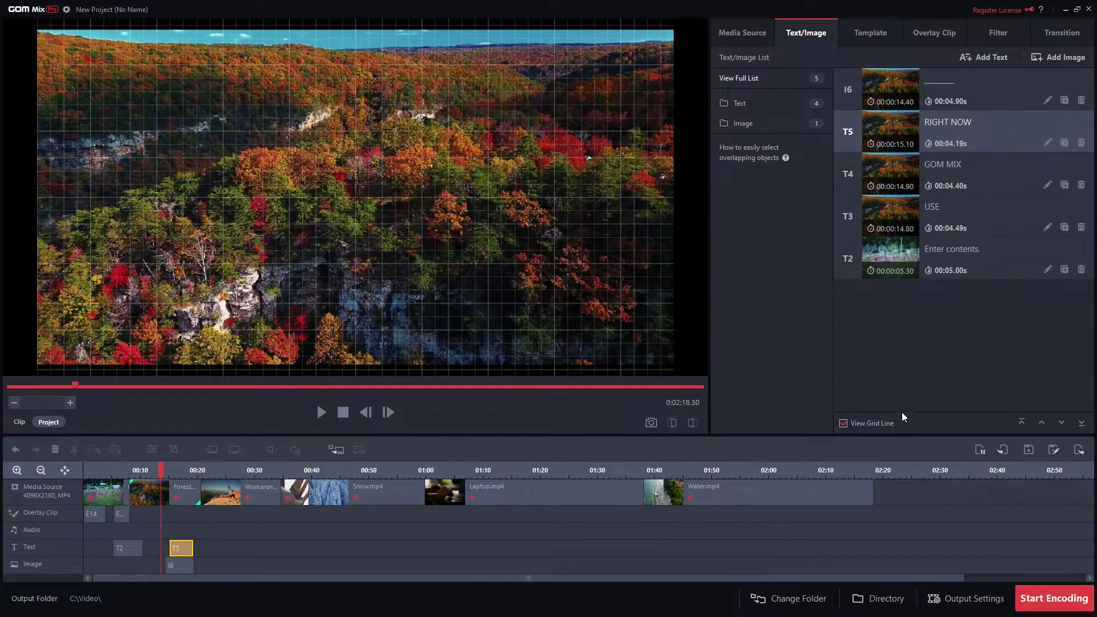
pyautogui.click(755, 38)
pyautogui.press('space')
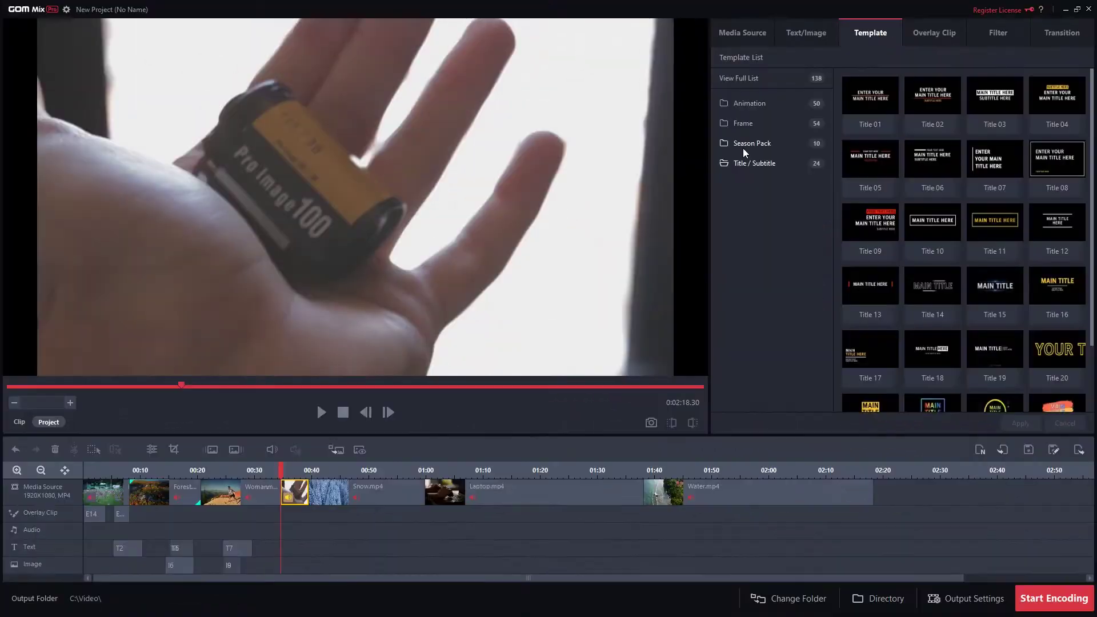
# Browse the Frame templates and preview Pattern 01, Pattern 02, Pattern 03, Brush 08 and Brush 07 on the film-roll clip
pyautogui.click(745, 140)
pyautogui.click(746, 126)
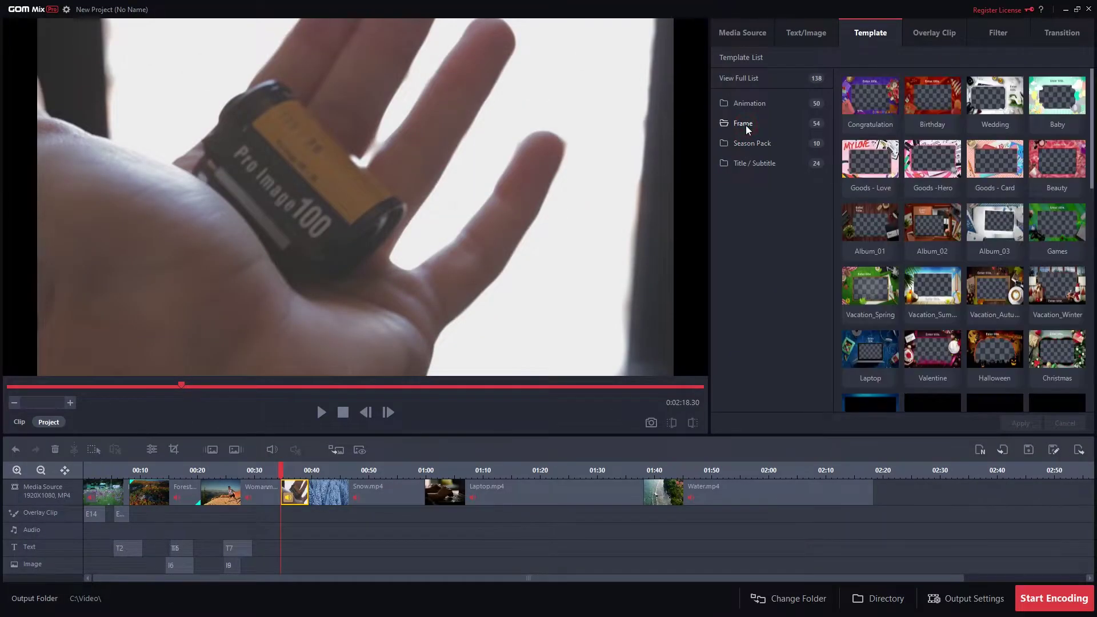
pyautogui.moveTo(1090, 151)
pyautogui.mouseDown()
pyautogui.moveTo(1080, 393)
pyautogui.moveTo(1074, 292)
pyautogui.mouseUp()
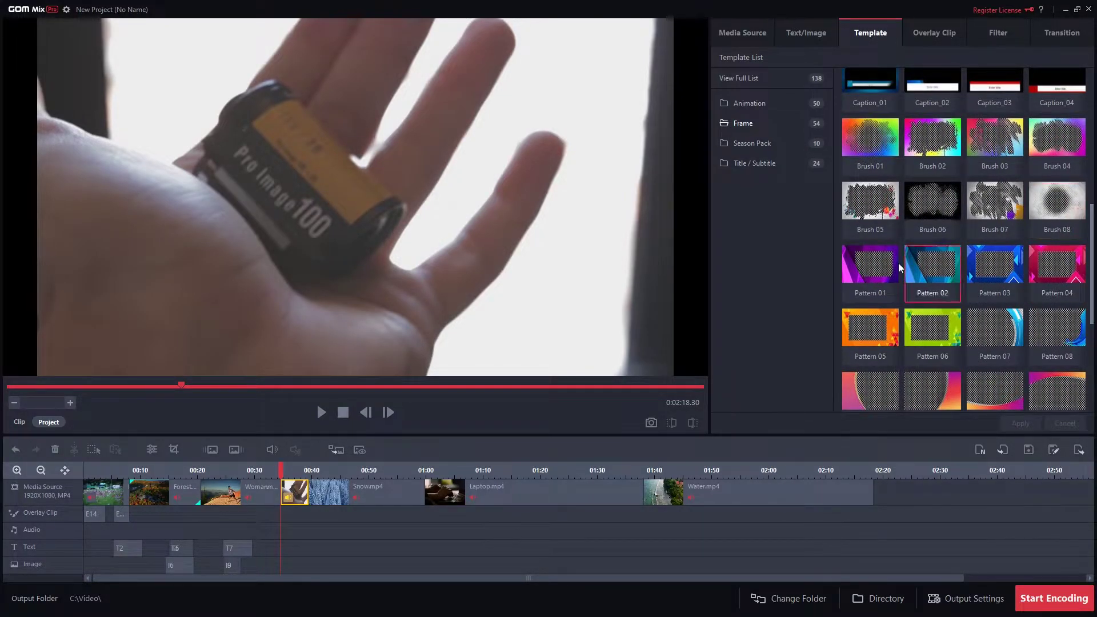
pyautogui.click(867, 279)
pyautogui.click(944, 271)
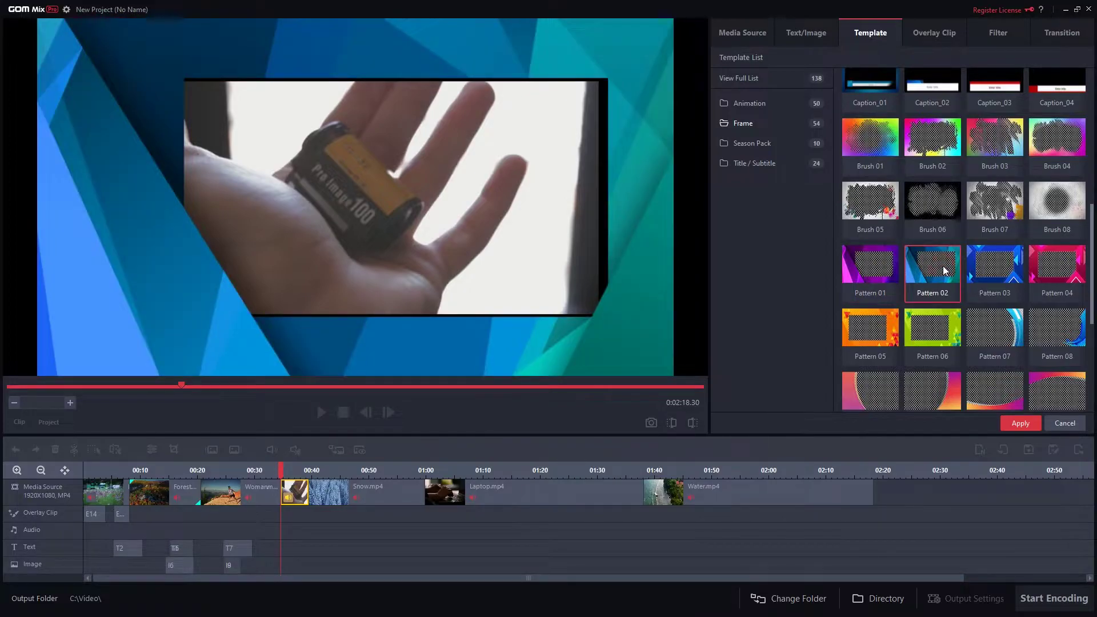
pyautogui.click(1010, 267)
pyautogui.click(1054, 205)
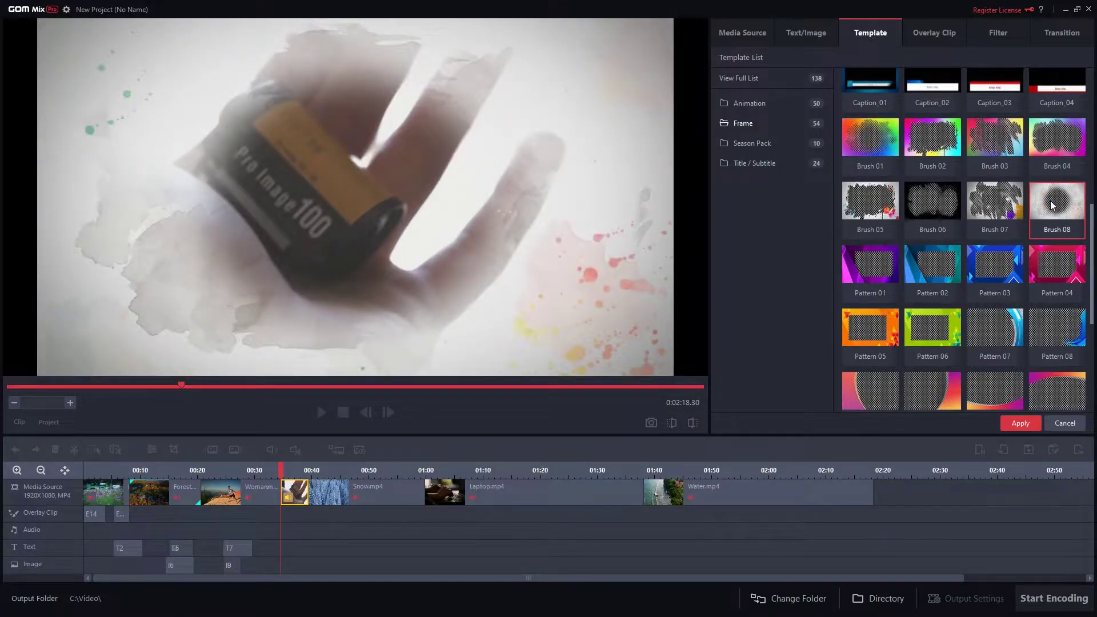
pyautogui.click(1001, 209)
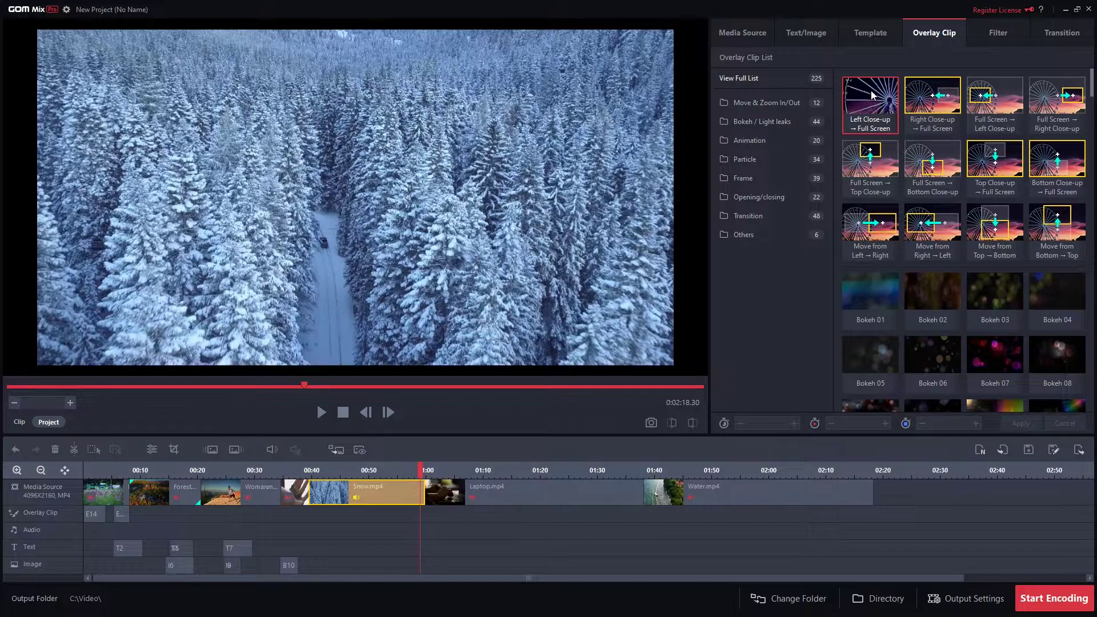
# Apply the Left Close-up → Full Screen overlay from the Snow clip's beginning to about 00:48, with its start frame moved to the image's upper-left area
pyautogui.click(872, 95)
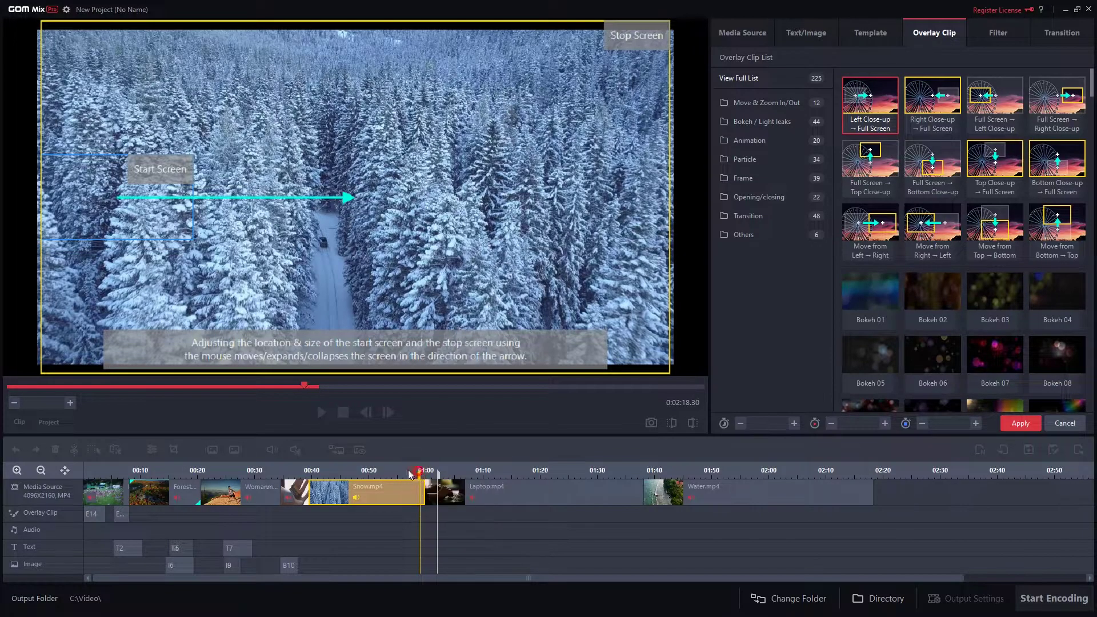
pyautogui.click(358, 474)
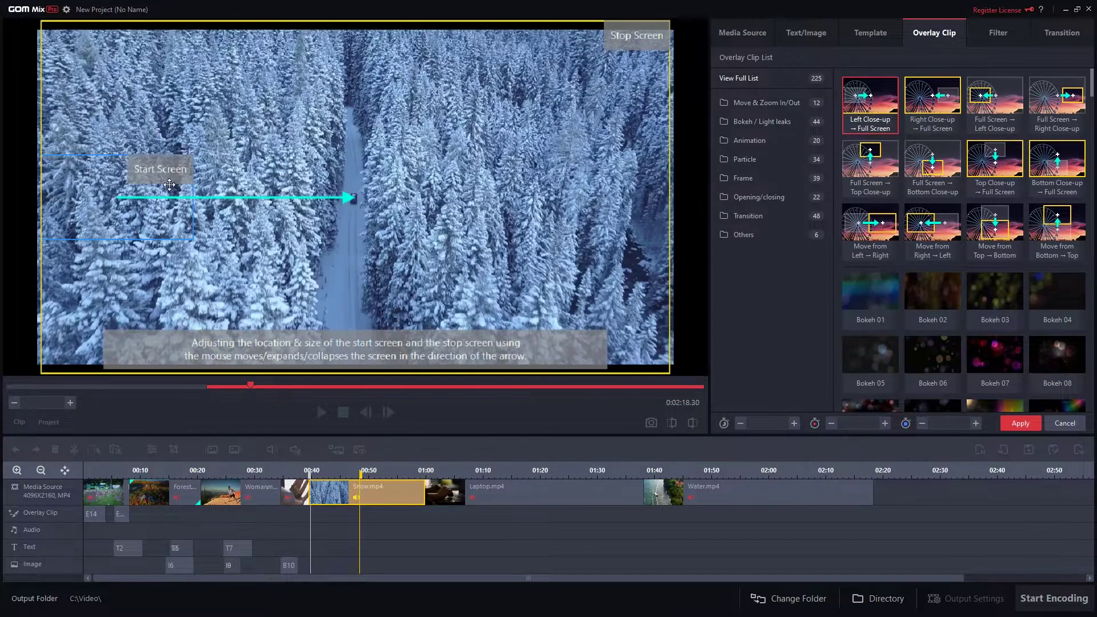
pyautogui.moveTo(139, 221); pyautogui.dragTo(183, 99)
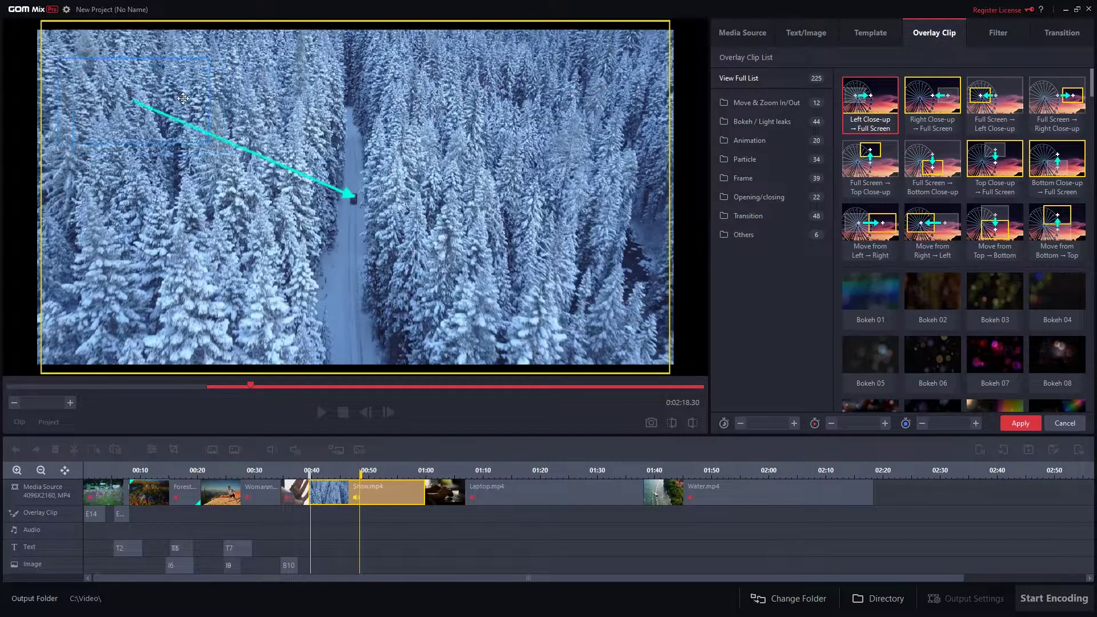
pyautogui.click(1034, 425)
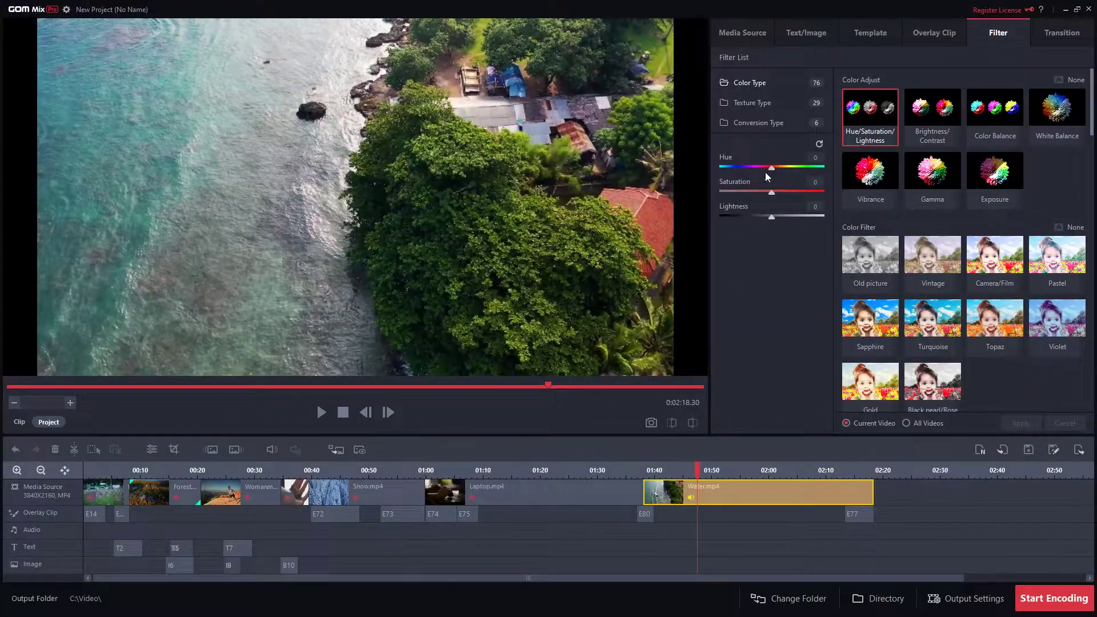
# Adjust the Water clip's hue to -3, brightness to -3 and contrast to -4, and apply the color adjustments
pyautogui.moveTo(771, 167)
pyautogui.mouseDown()
pyautogui.moveTo(807, 169)
pyautogui.moveTo(723, 172)
pyautogui.moveTo(772, 171)
pyautogui.mouseUp()
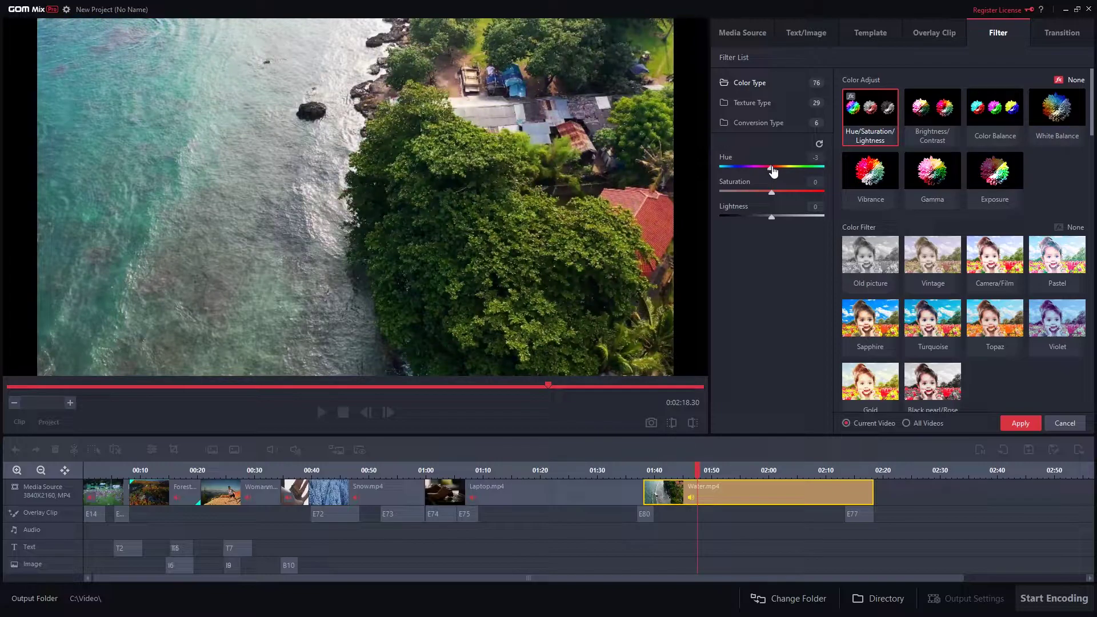
pyautogui.click(936, 123)
pyautogui.moveTo(776, 173); pyautogui.dragTo(835, 165)
pyautogui.moveTo(775, 197)
pyautogui.mouseDown()
pyautogui.moveTo(713, 196)
pyautogui.moveTo(769, 196)
pyautogui.mouseUp()
pyautogui.moveTo(823, 167); pyautogui.dragTo(769, 168)
pyautogui.click(1027, 427)
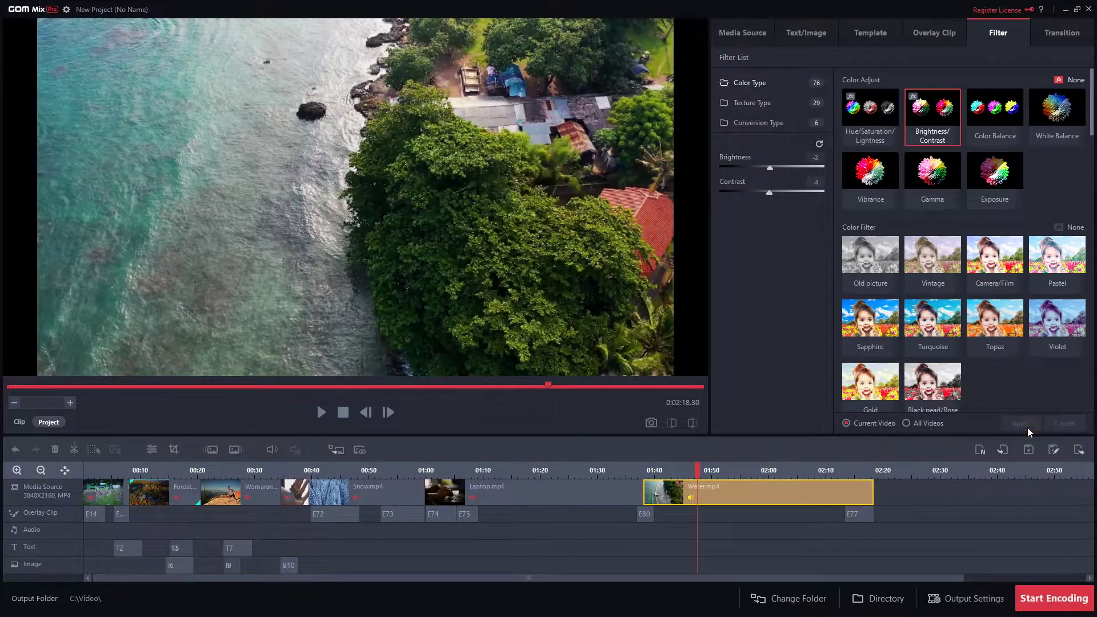
# Apply a midtone Yellow–Blue color balance of -23 to the Water clip and adjust its white balance color temperature
pyautogui.click(997, 111)
pyautogui.moveTo(776, 169); pyautogui.dragTo(703, 192)
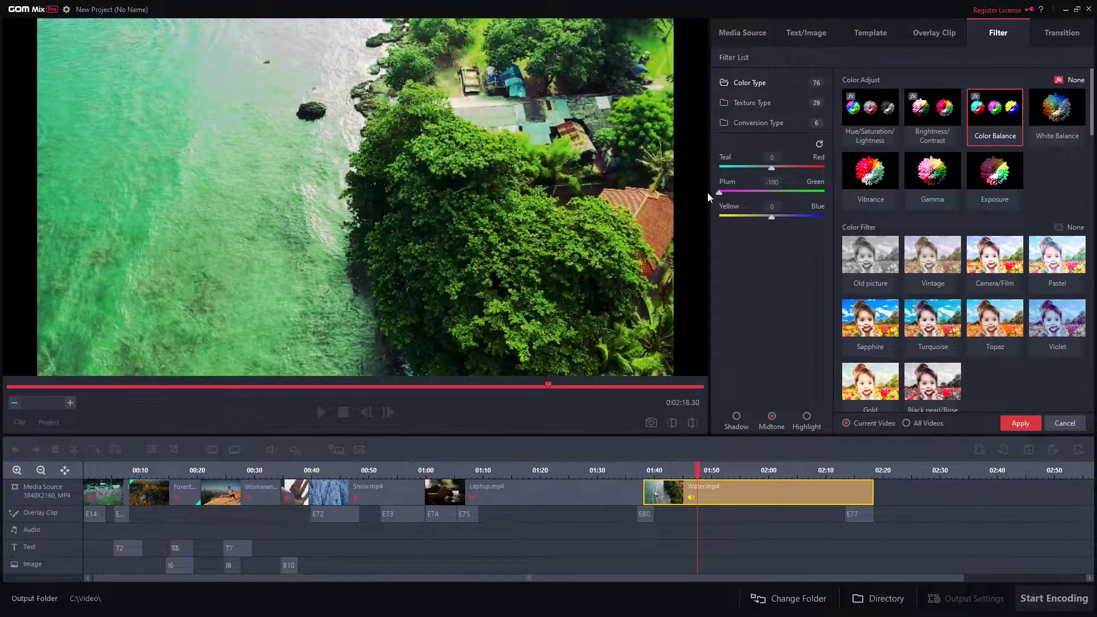
pyautogui.moveTo(771, 197); pyautogui.dragTo(704, 221)
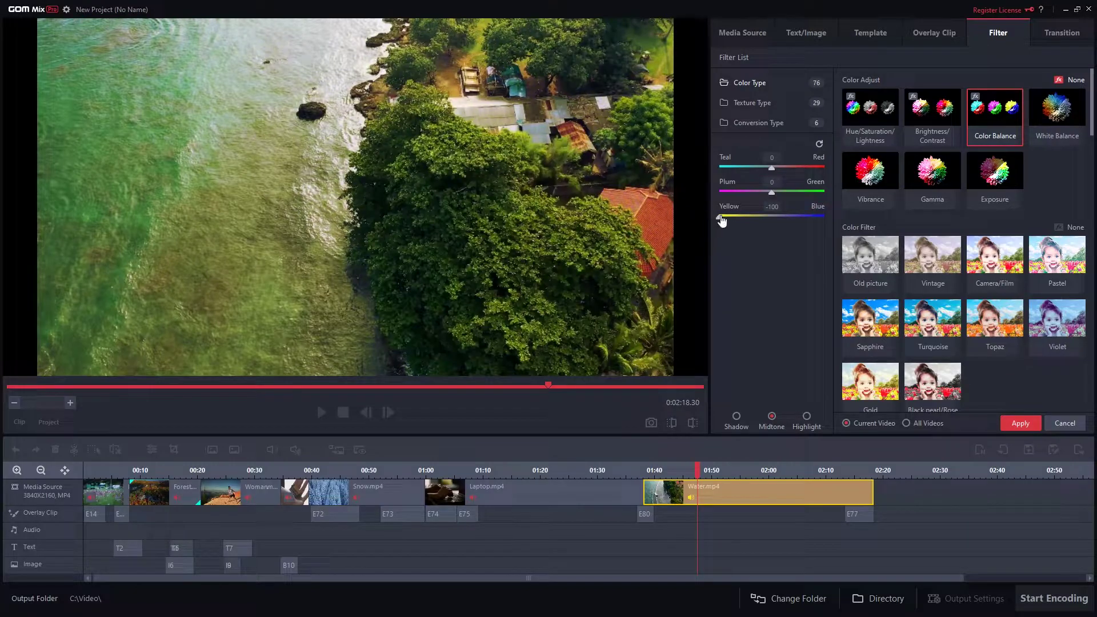
pyautogui.click(1022, 425)
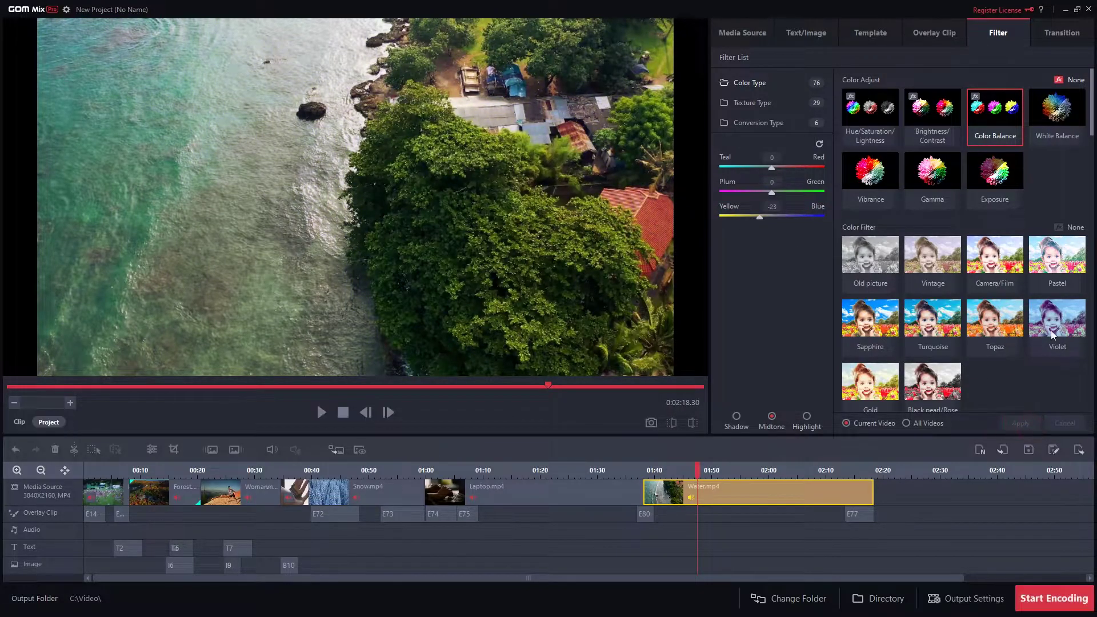
pyautogui.click(1063, 114)
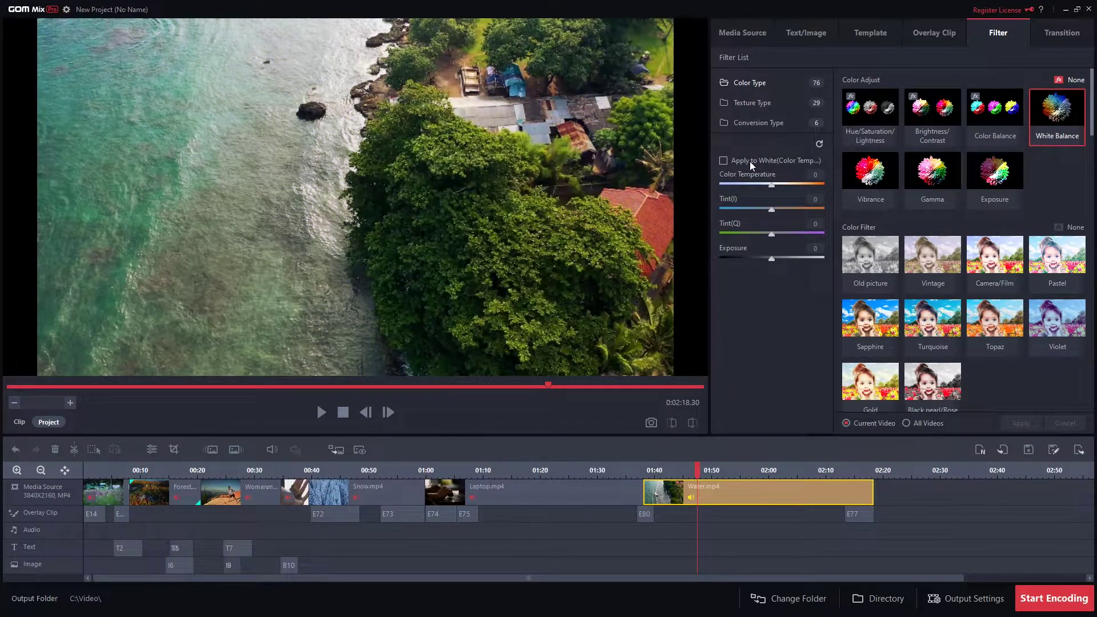
pyautogui.moveTo(775, 189); pyautogui.dragTo(770, 189)
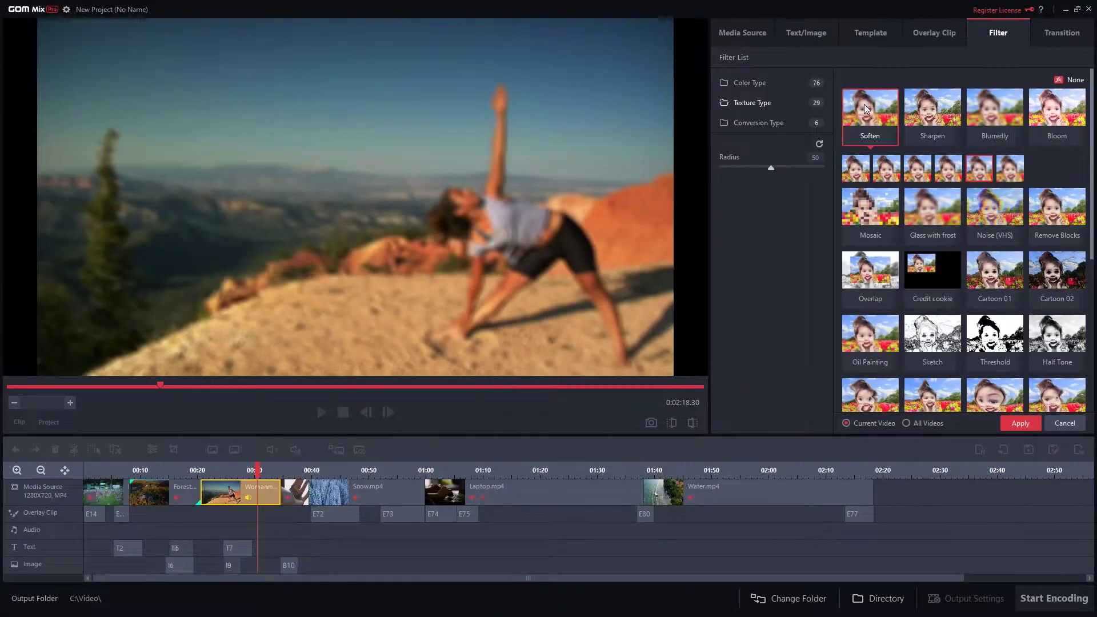
# Preview the Sharpen, Blurredly, Bloom, Mosaic with a reduced size, Glass with frost, Noise (VHS) and Remove Blocks texture filters on the Woman clip
pyautogui.click(949, 115)
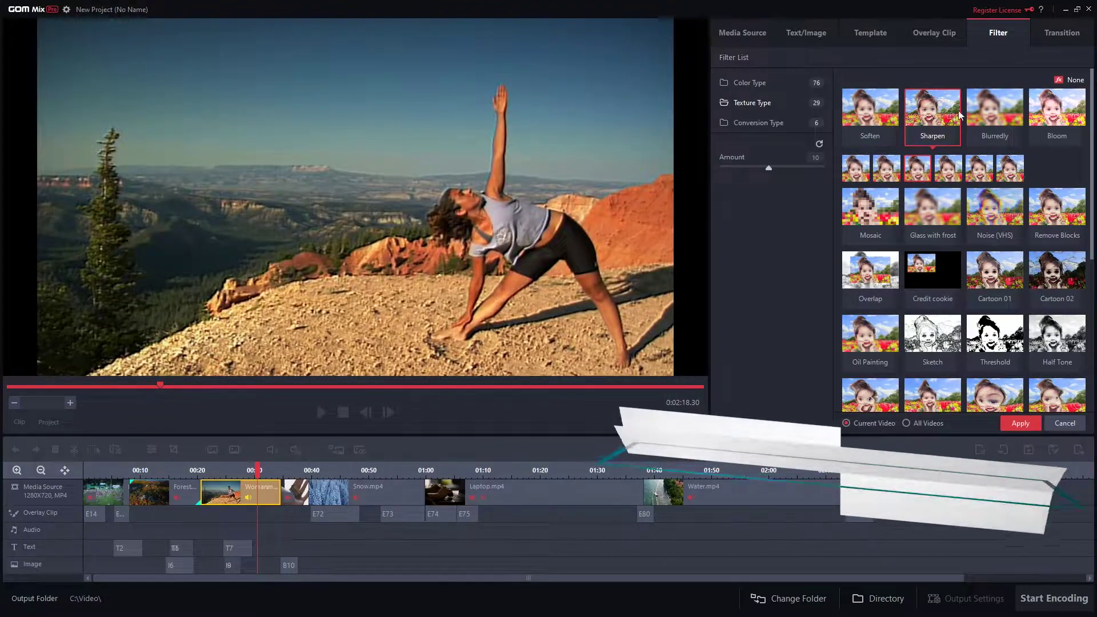
pyautogui.click(994, 112)
pyautogui.click(1049, 108)
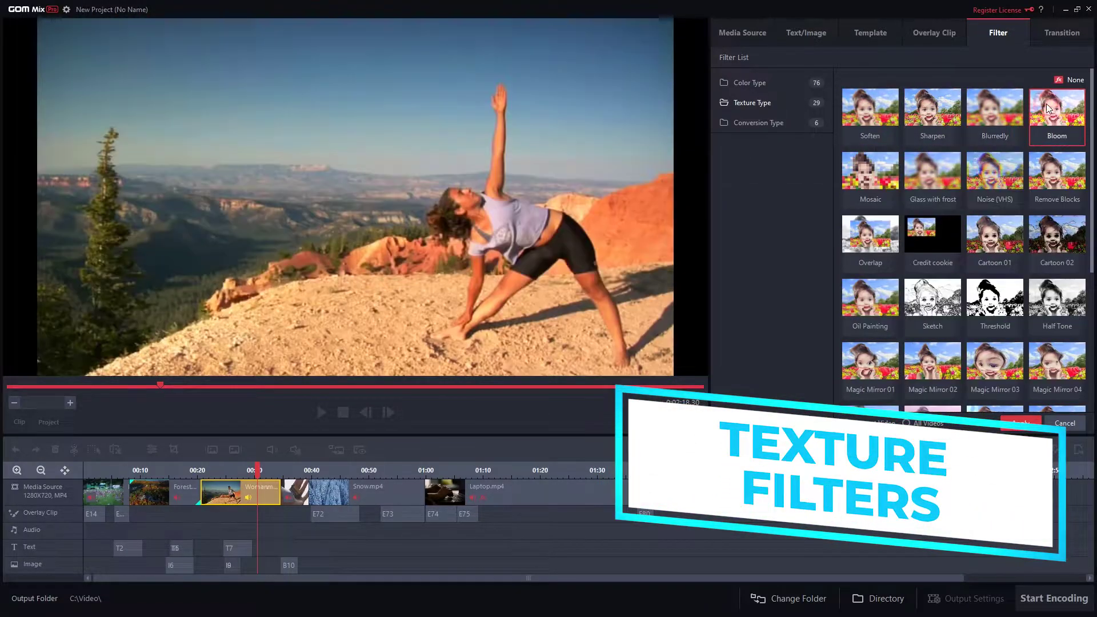
pyautogui.click(870, 172)
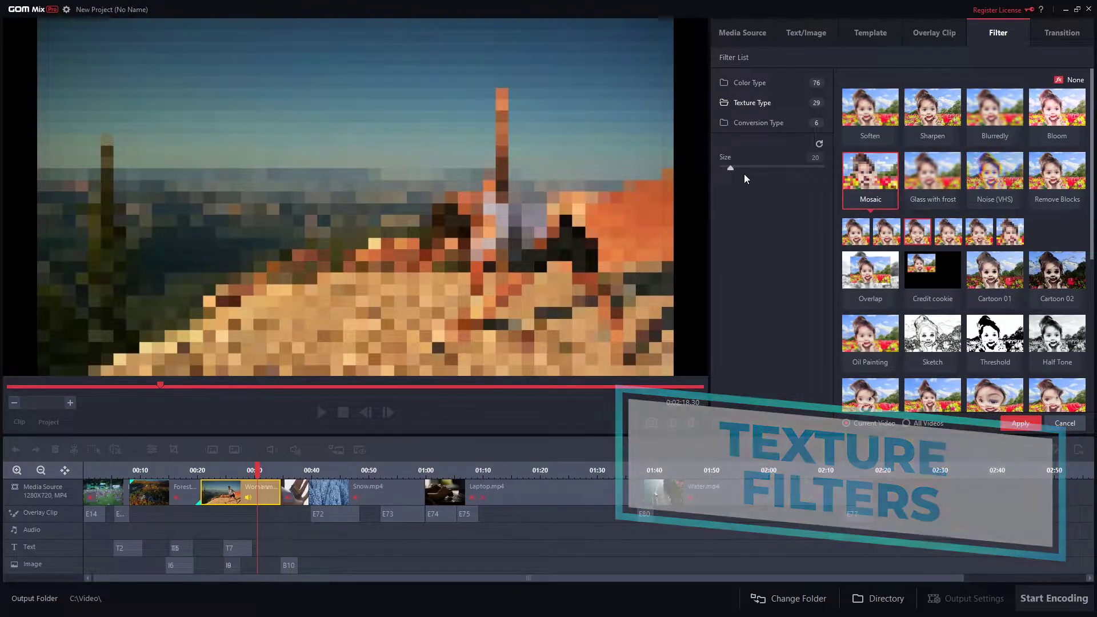
pyautogui.moveTo(730, 167)
pyautogui.mouseDown()
pyautogui.moveTo(819, 169)
pyautogui.moveTo(715, 170)
pyautogui.mouseUp()
pyautogui.click(935, 175)
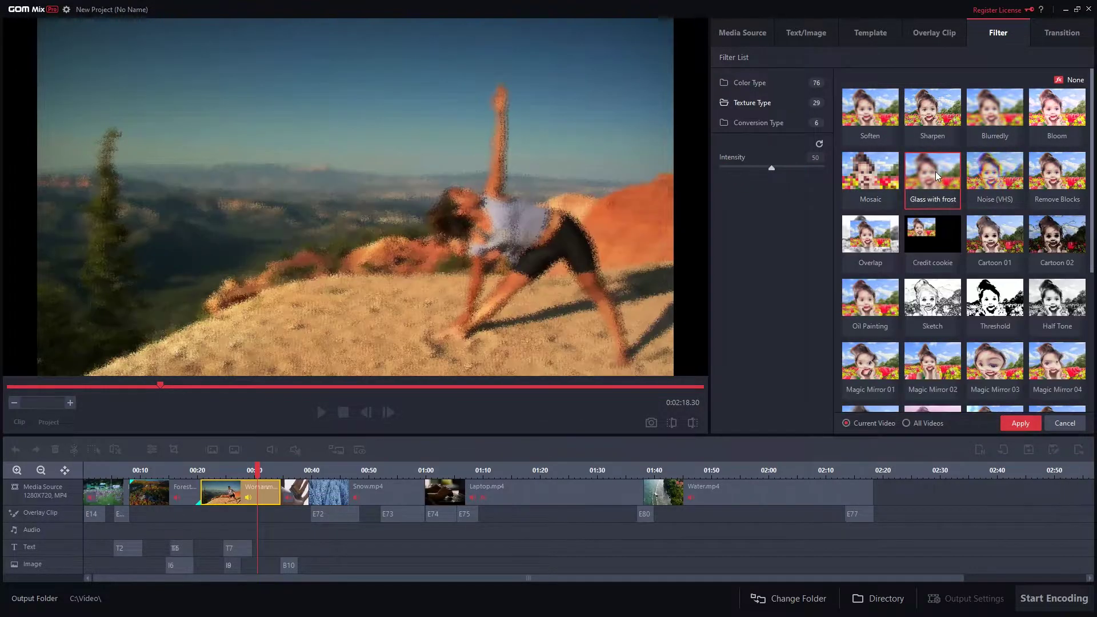
pyautogui.click(990, 173)
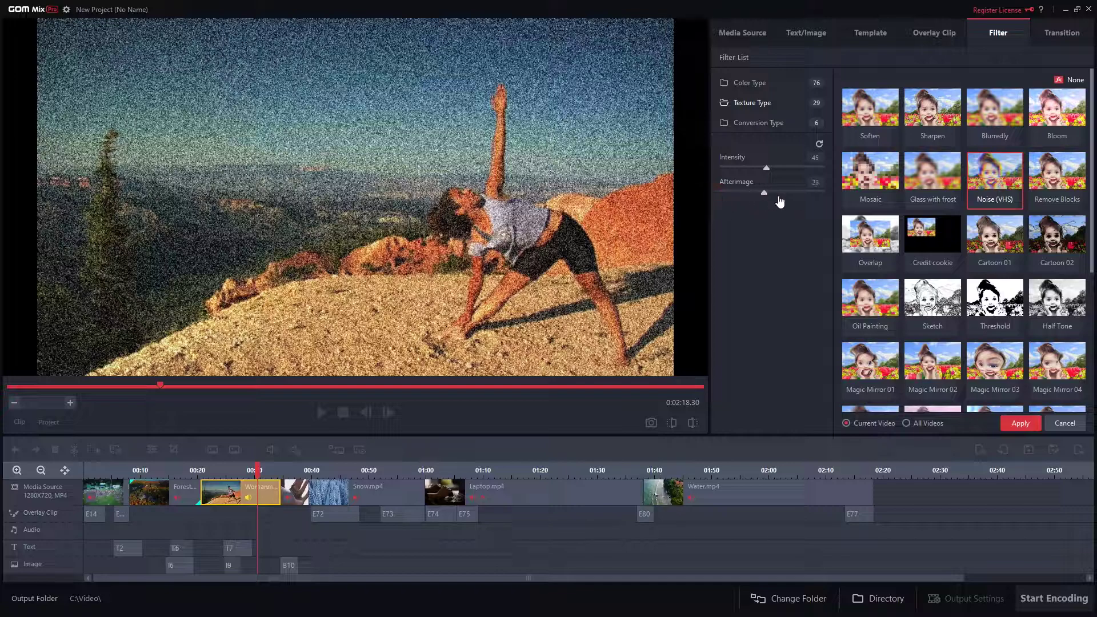
pyautogui.click(1066, 179)
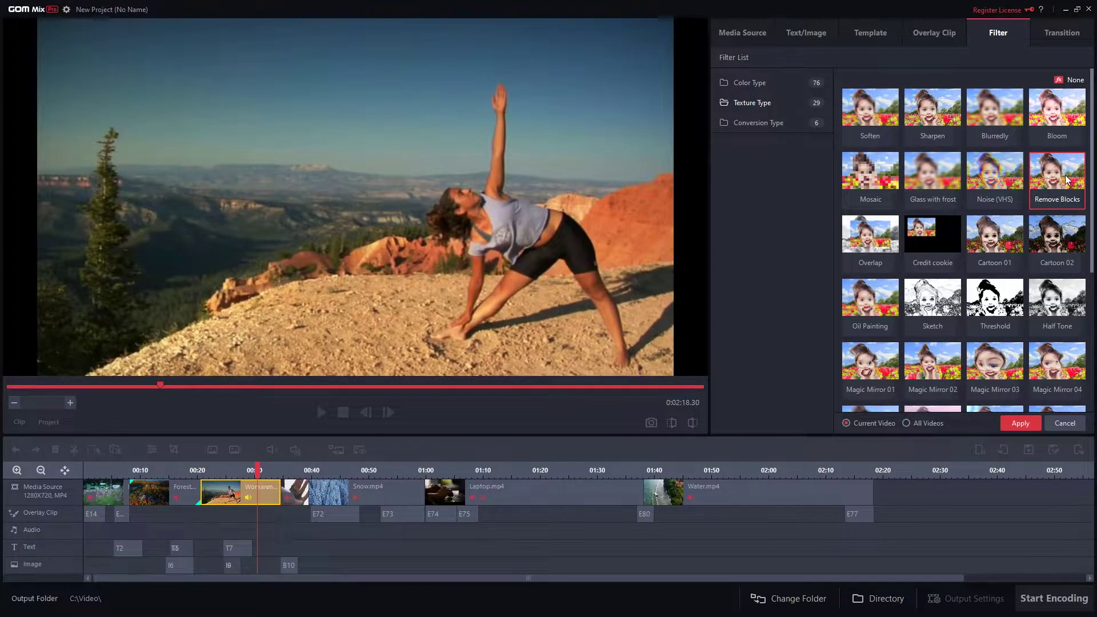
# Preview the Overlap and Credit cookie filters on the Woman clip, plus the Cartoon 01 presets up to a border value of 1500
pyautogui.click(883, 240)
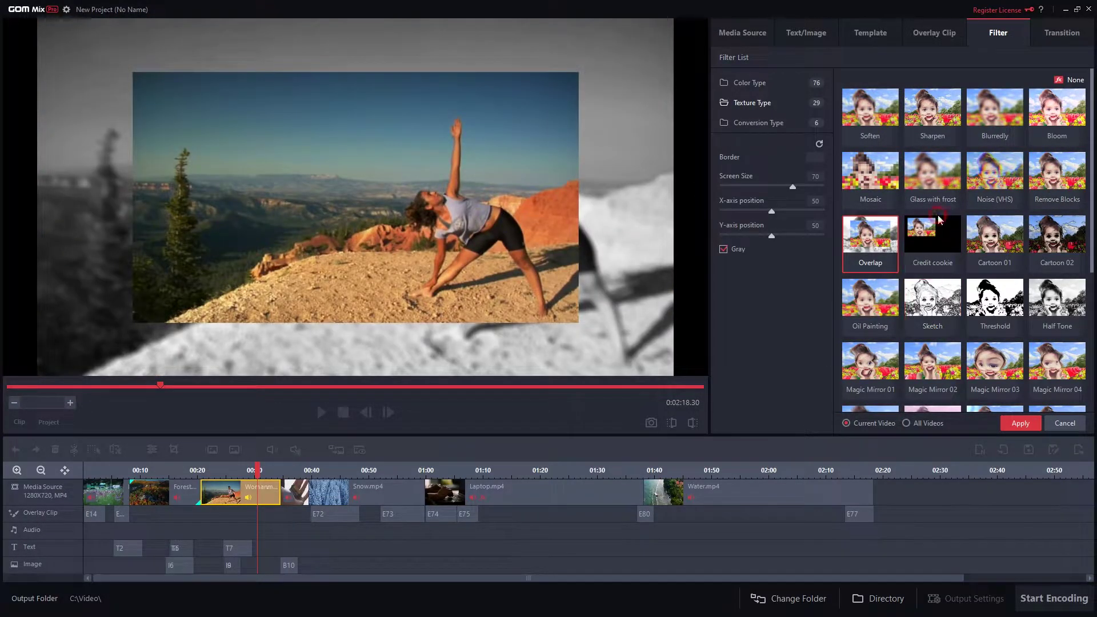
pyautogui.click(931, 237)
pyautogui.click(997, 239)
pyautogui.click(887, 303)
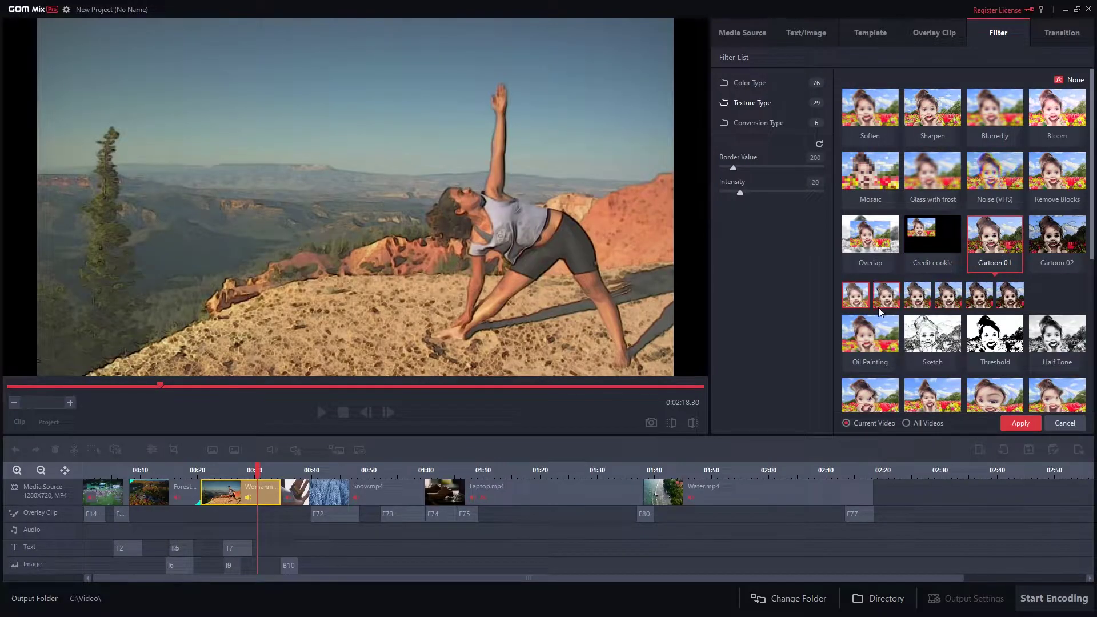
pyautogui.click(916, 302)
pyautogui.click(948, 297)
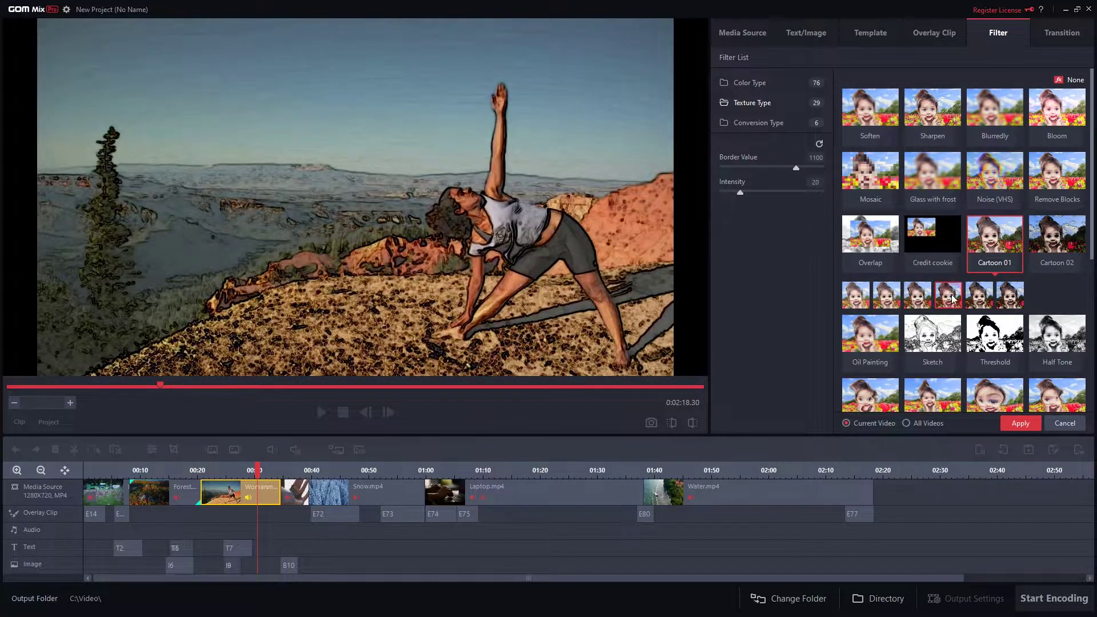
pyautogui.click(981, 297)
pyautogui.click(1010, 296)
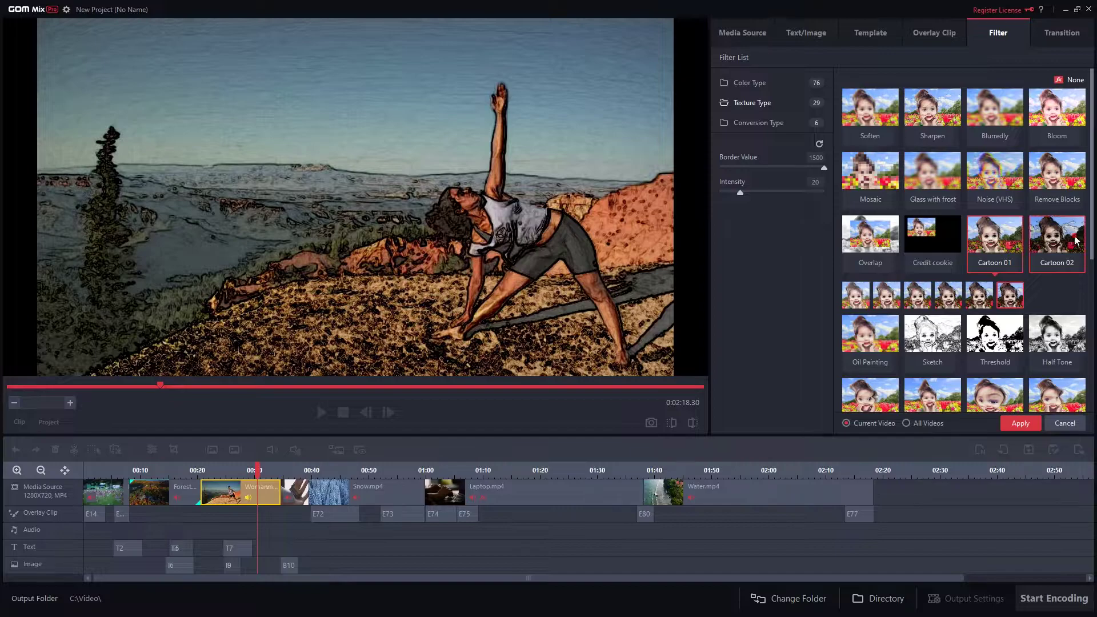
# Preview the Oil Painting, Sketch, Threshold, Half Tone, Magic Mirror 02, 03 and 04, and Drunk texture filters on the Woman clip
pyautogui.click(870, 338)
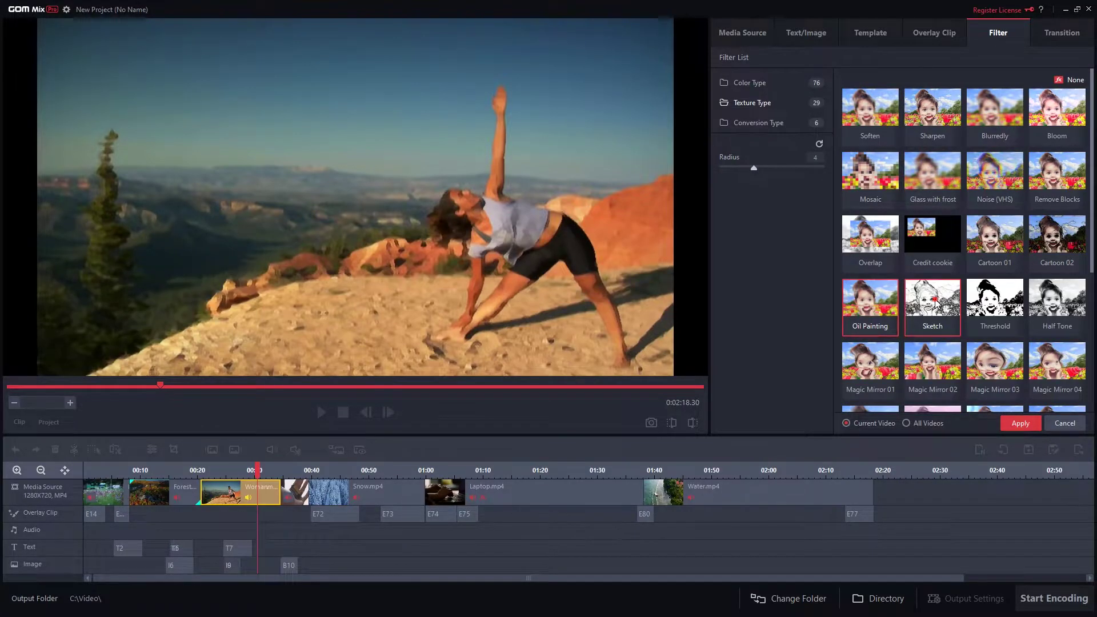
pyautogui.click(935, 303)
pyautogui.click(997, 298)
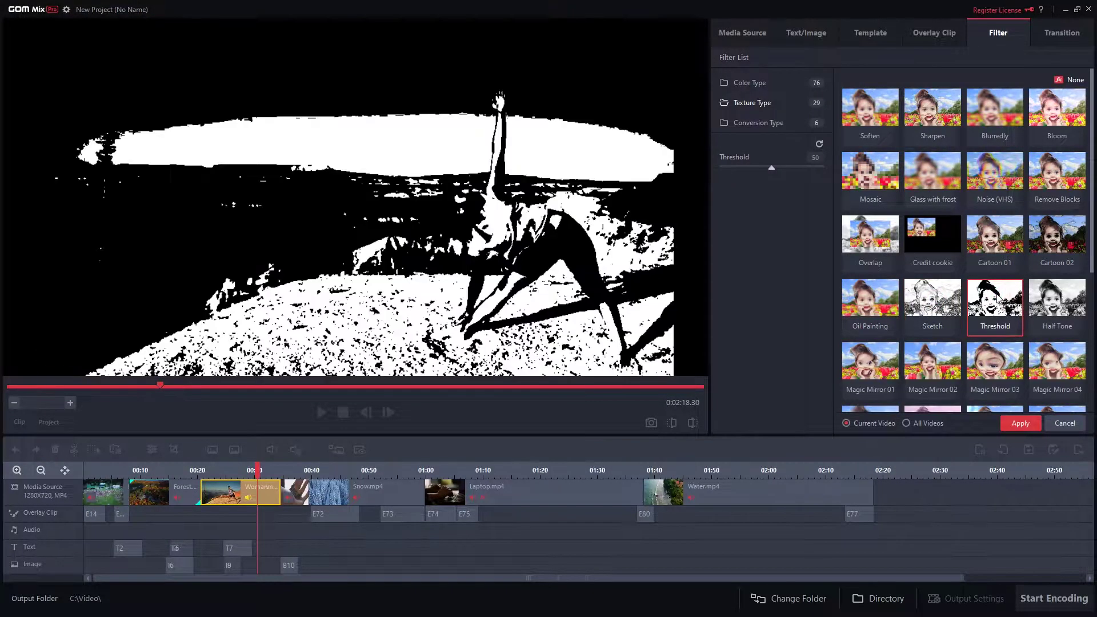
pyautogui.click(1049, 304)
pyautogui.scroll(-3, 942, 257)
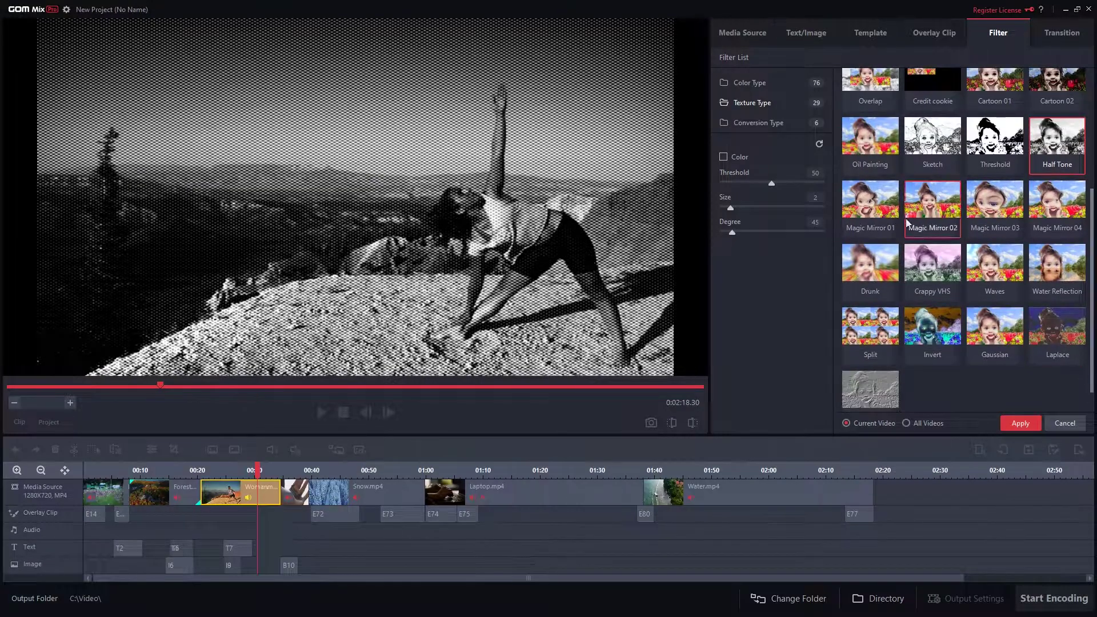
pyautogui.click(917, 230)
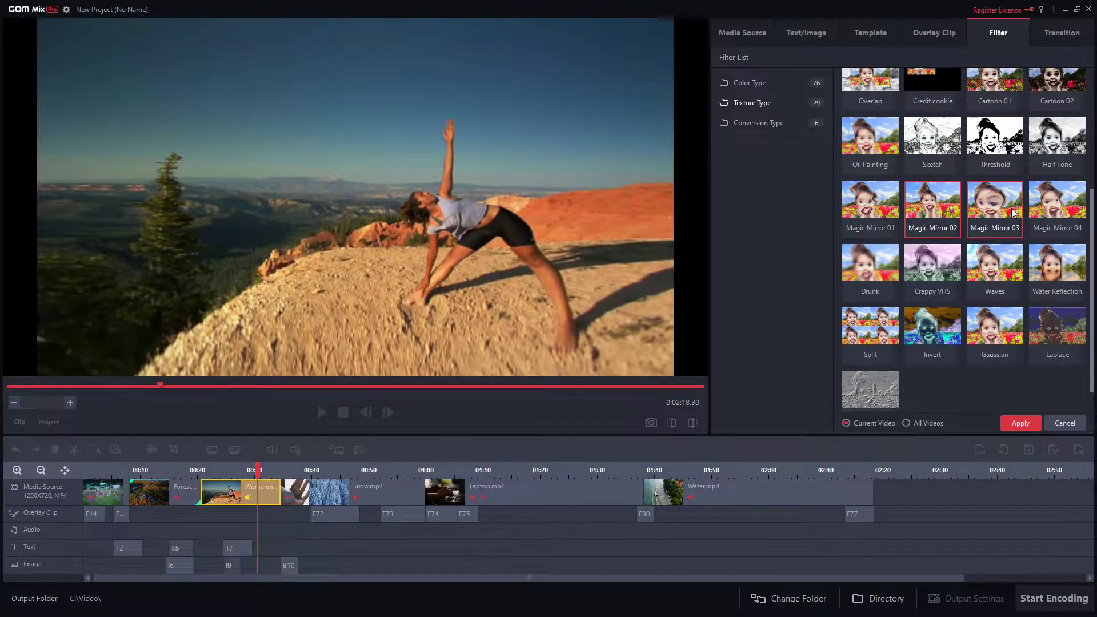
pyautogui.click(1016, 213)
pyautogui.click(1060, 203)
pyautogui.click(861, 275)
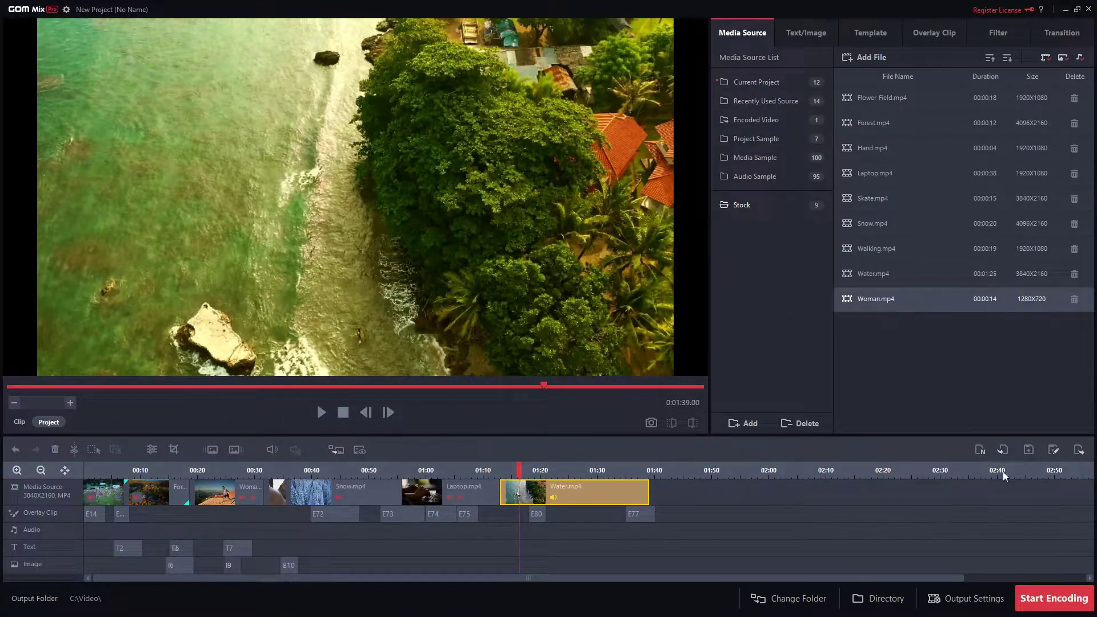
# Open the output settings and review the video compression, audio compression and audio format options
pyautogui.click(970, 609)
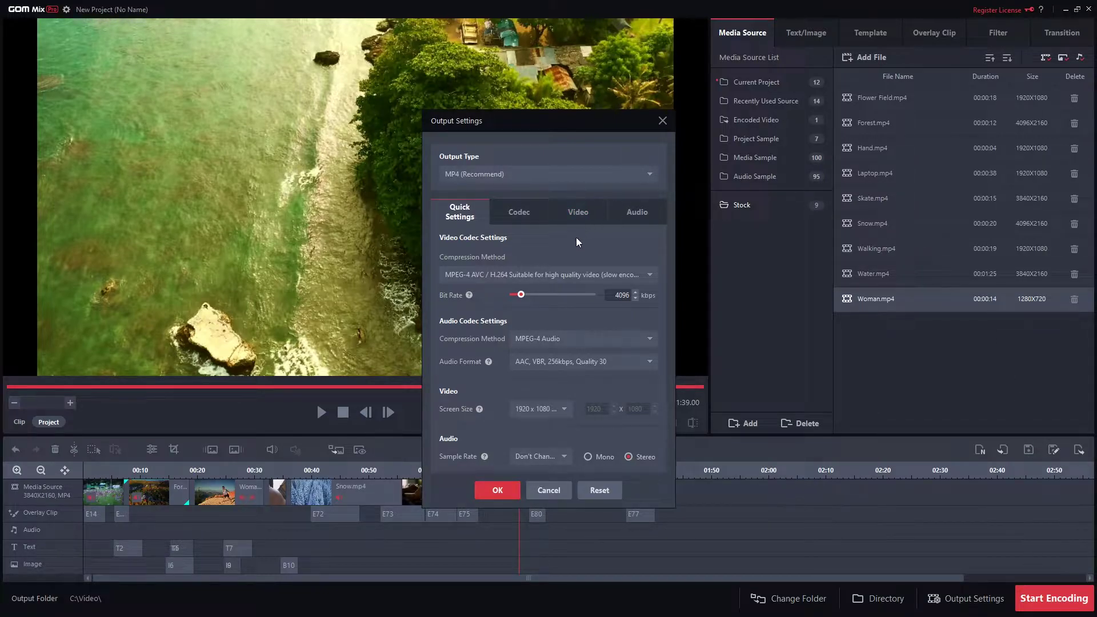
pyautogui.click(561, 274)
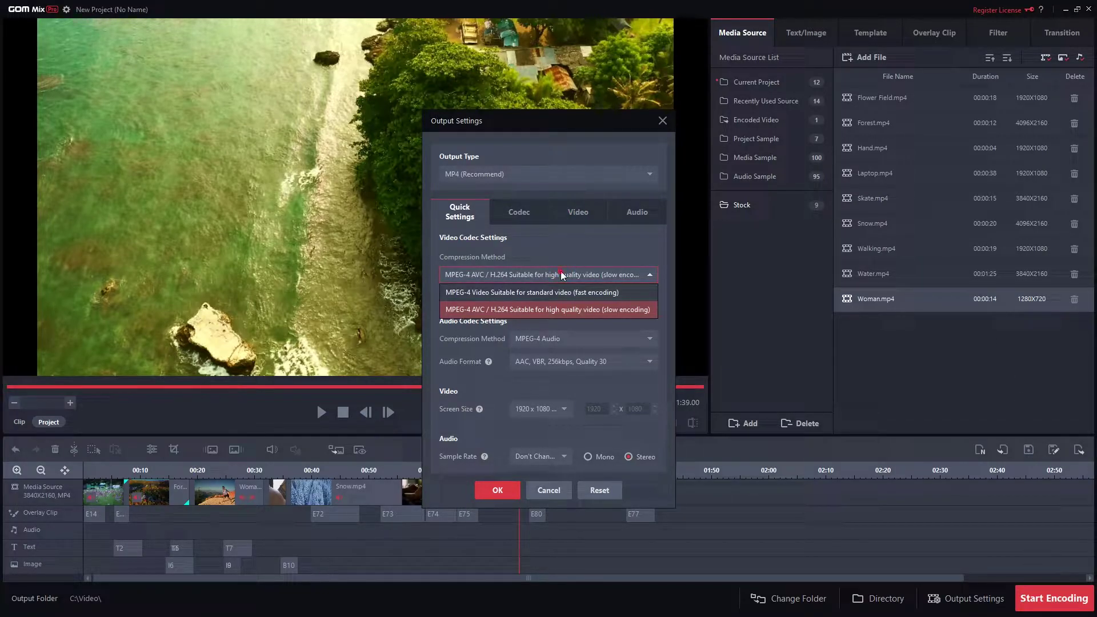
pyautogui.click(560, 271)
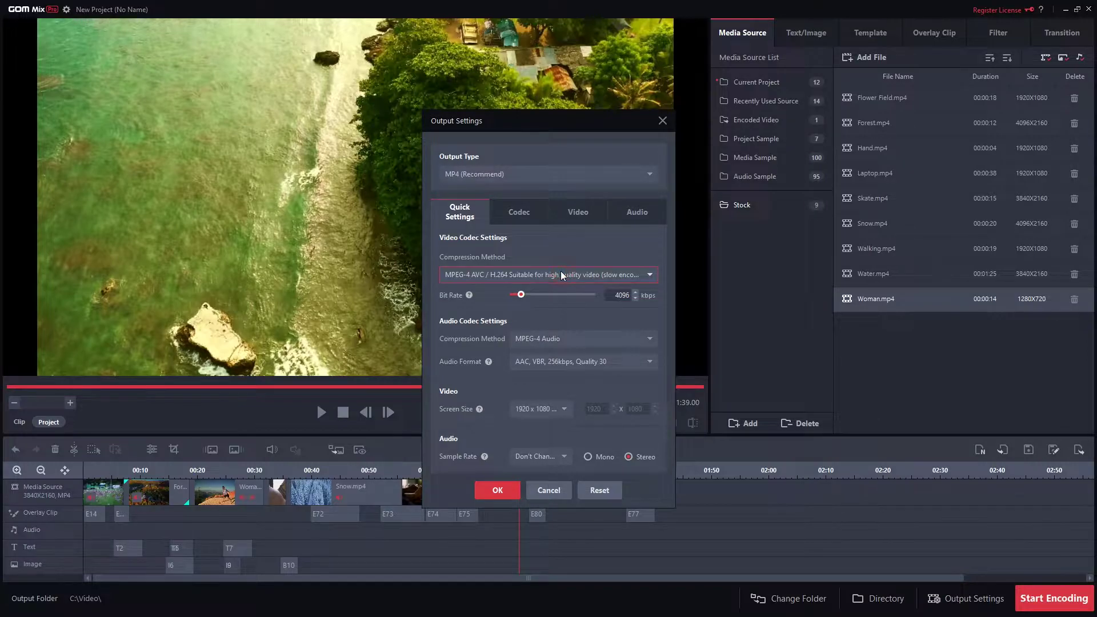
pyautogui.click(566, 339)
pyautogui.click(567, 340)
pyautogui.click(653, 365)
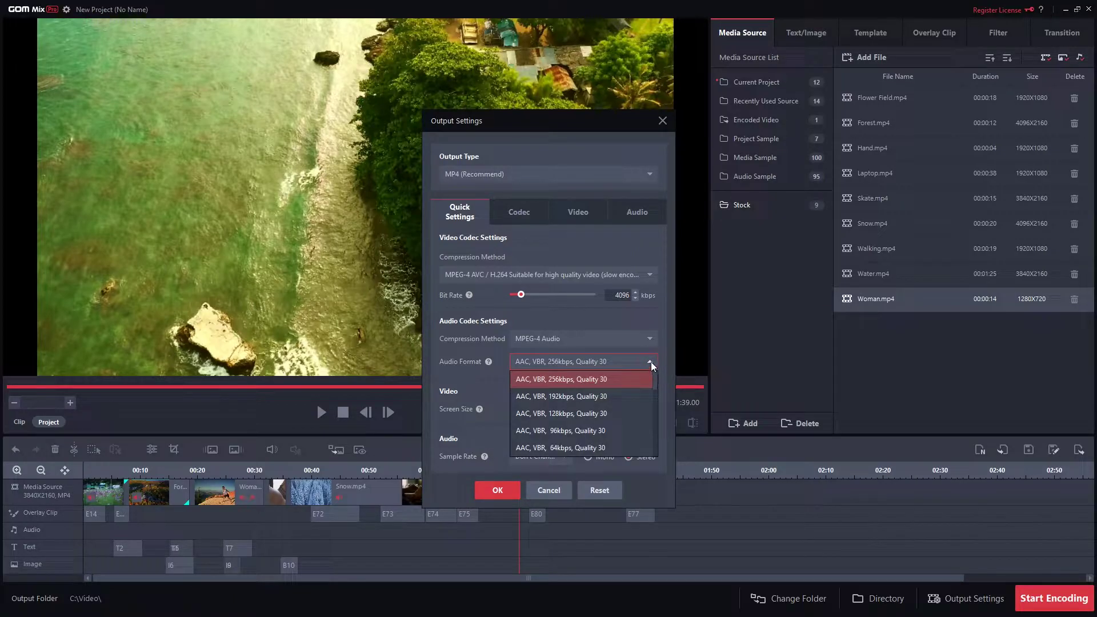
pyautogui.click(651, 360)
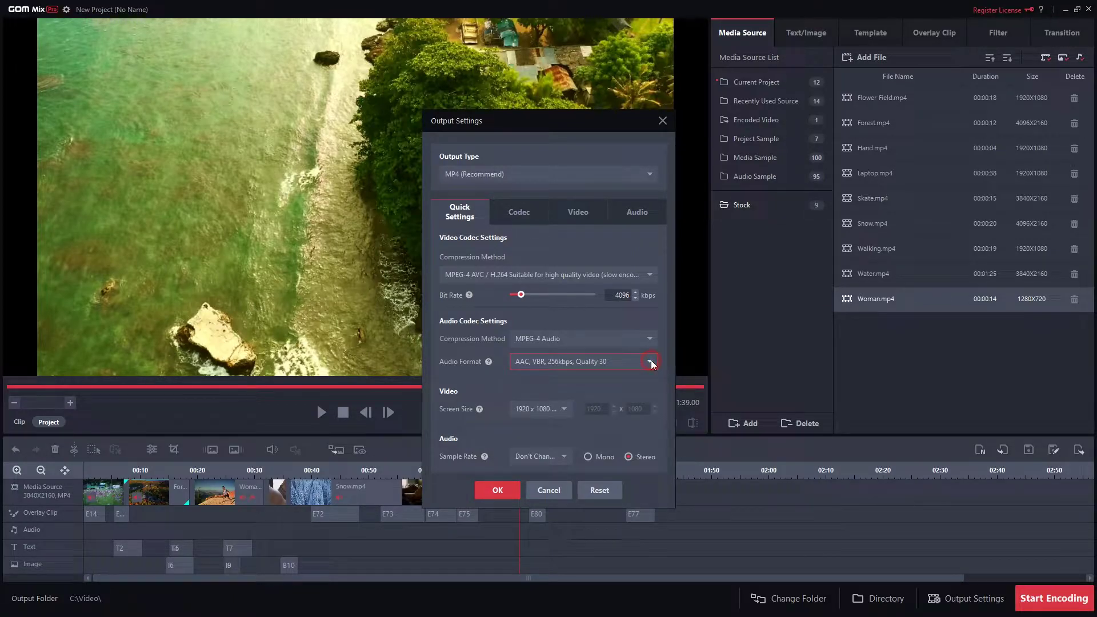
# Choose a 1920 x 1080 (Full HD) screen size and the Don't Change sample rate, and save the output settings
pyautogui.click(563, 404)
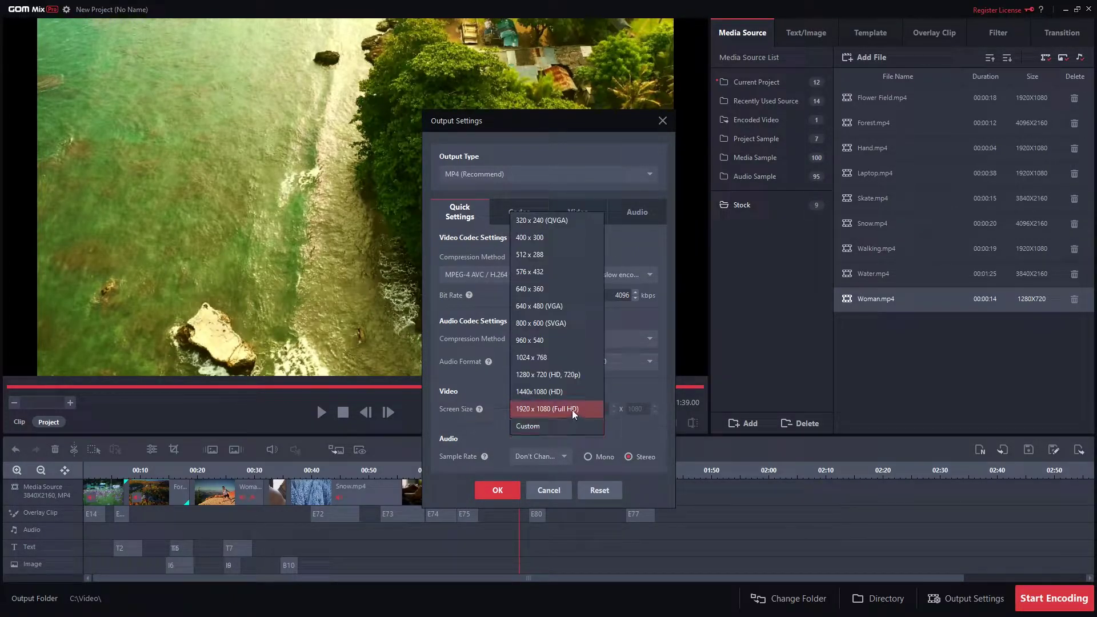
pyautogui.click(571, 410)
pyautogui.click(560, 458)
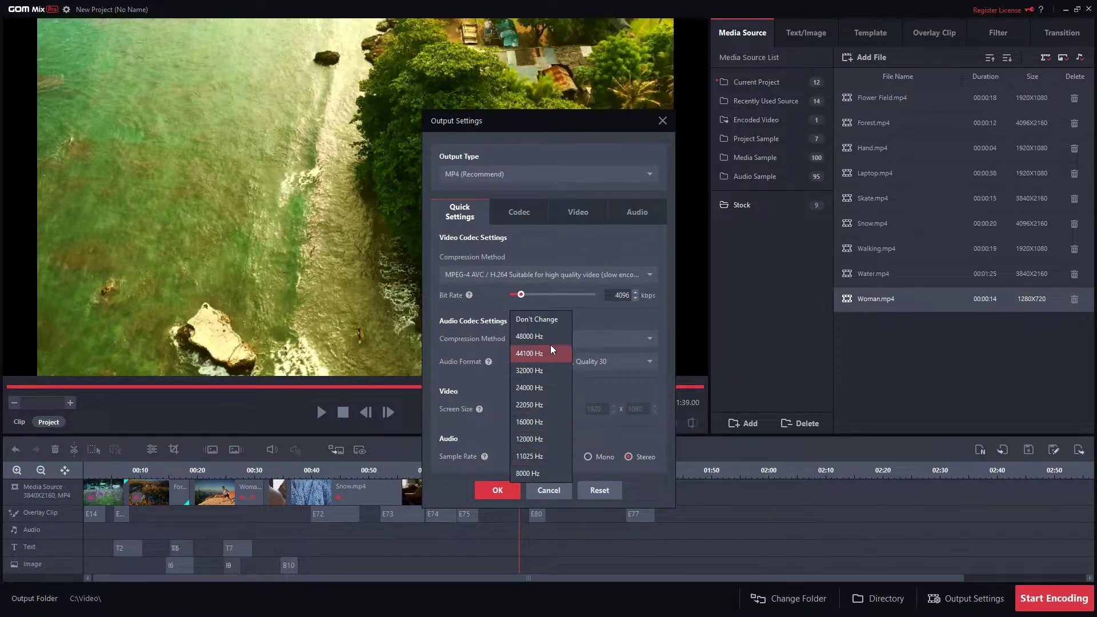
pyautogui.click(553, 320)
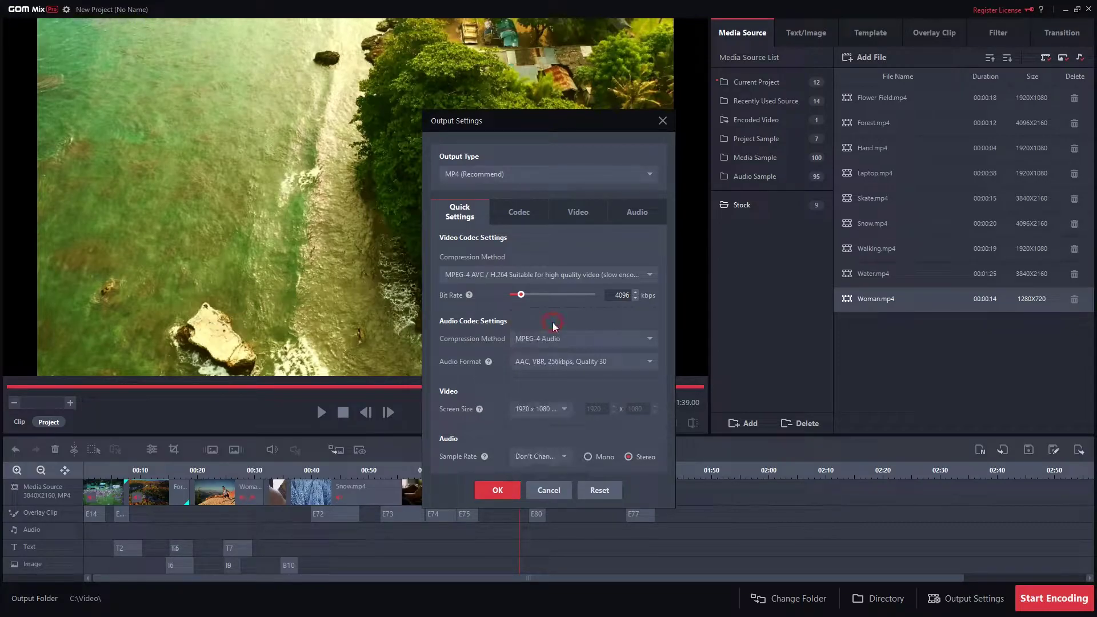
pyautogui.click(497, 490)
# Encode the project with the file name GOM Uptodown
pyautogui.click(1043, 592)
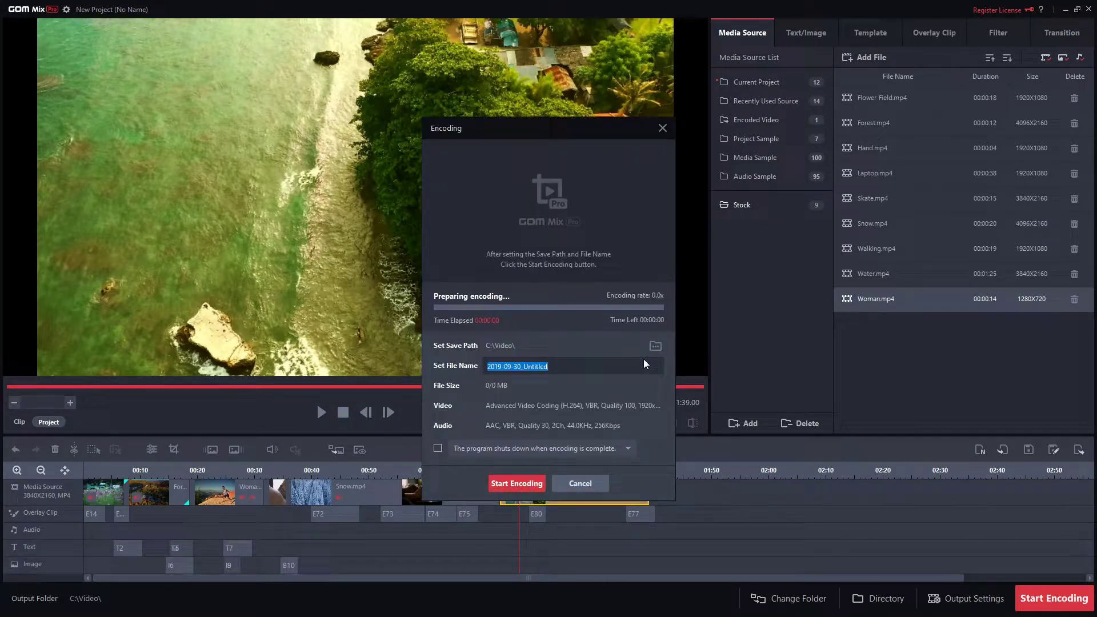
pyautogui.write('GOM Uptodown')
pyautogui.click(529, 484)
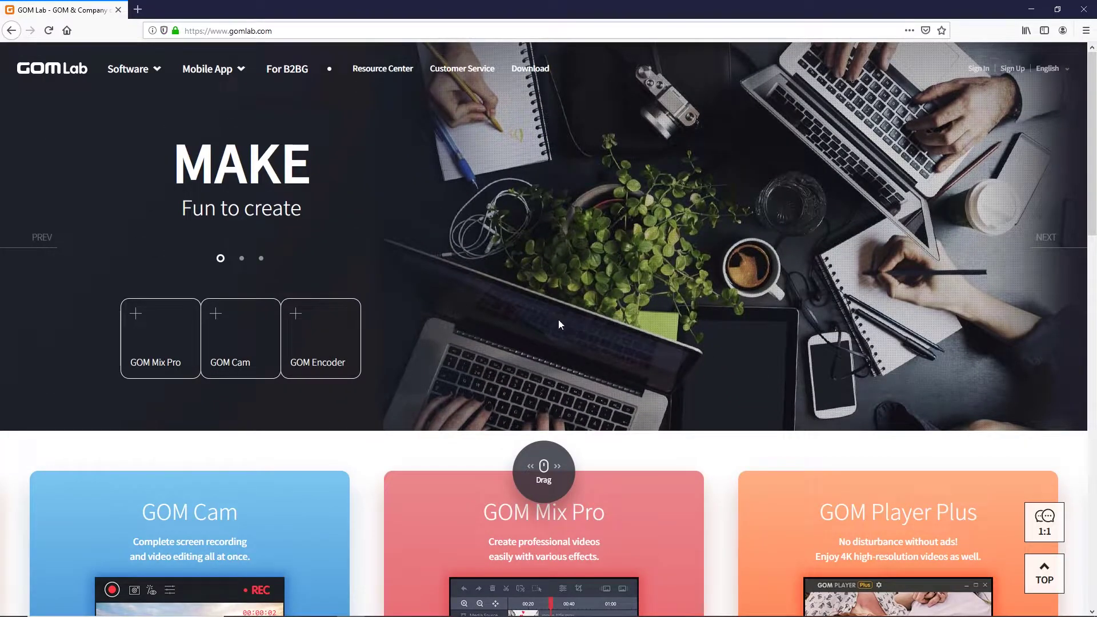
# On the GOM Lab website, open the GOM Mix Pro product page and read through its feature overview
pyautogui.click(163, 334)
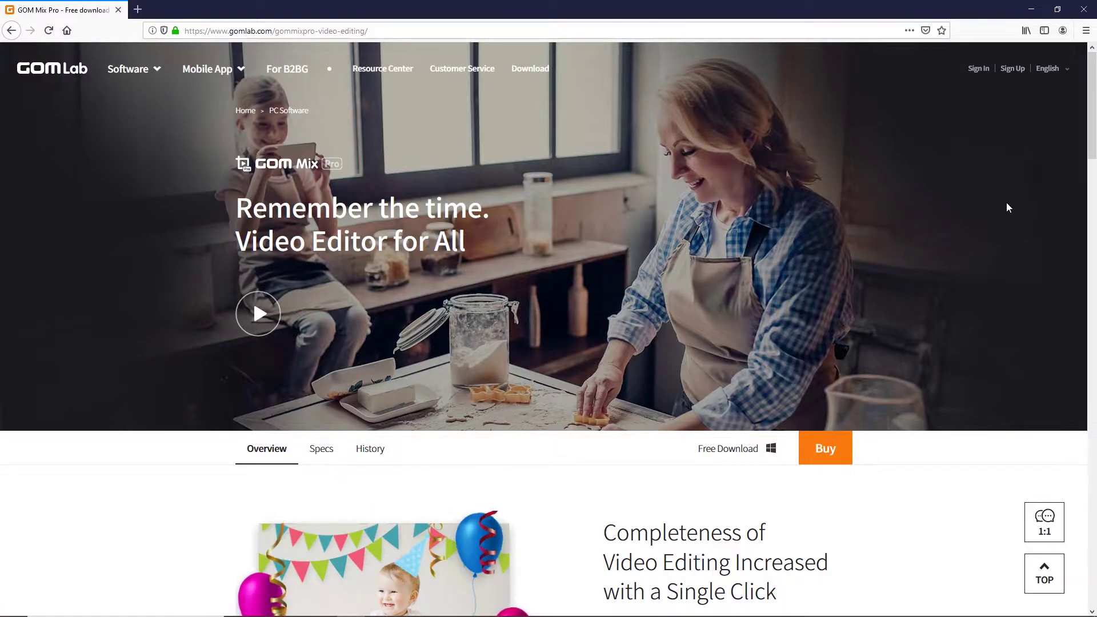
pyautogui.scroll(-8, 994, 240)
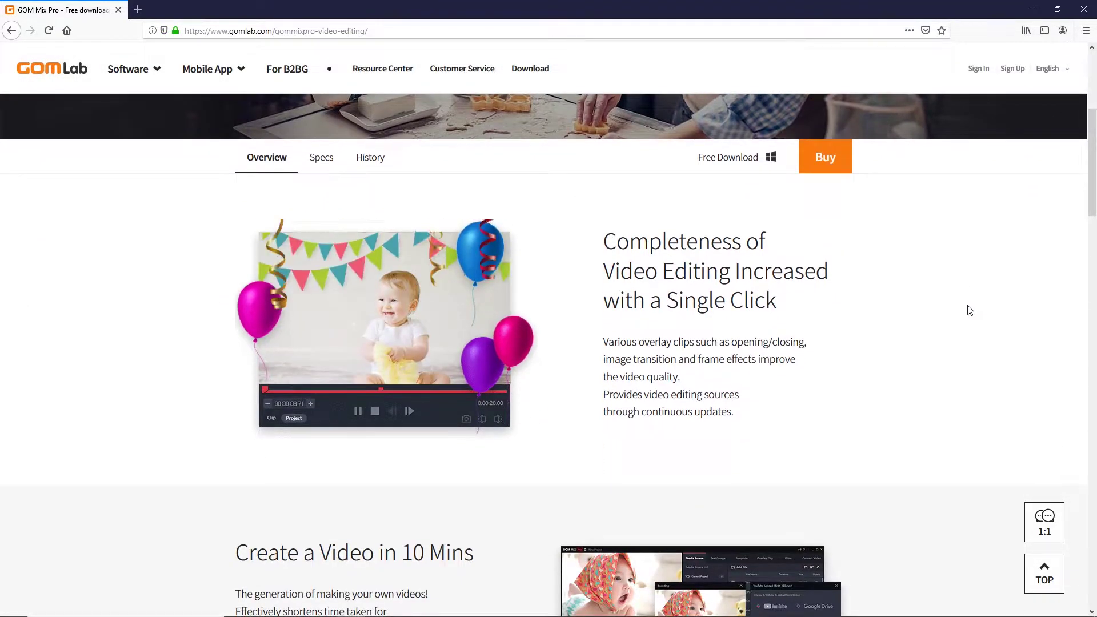
pyautogui.scroll(-5, 969, 310)
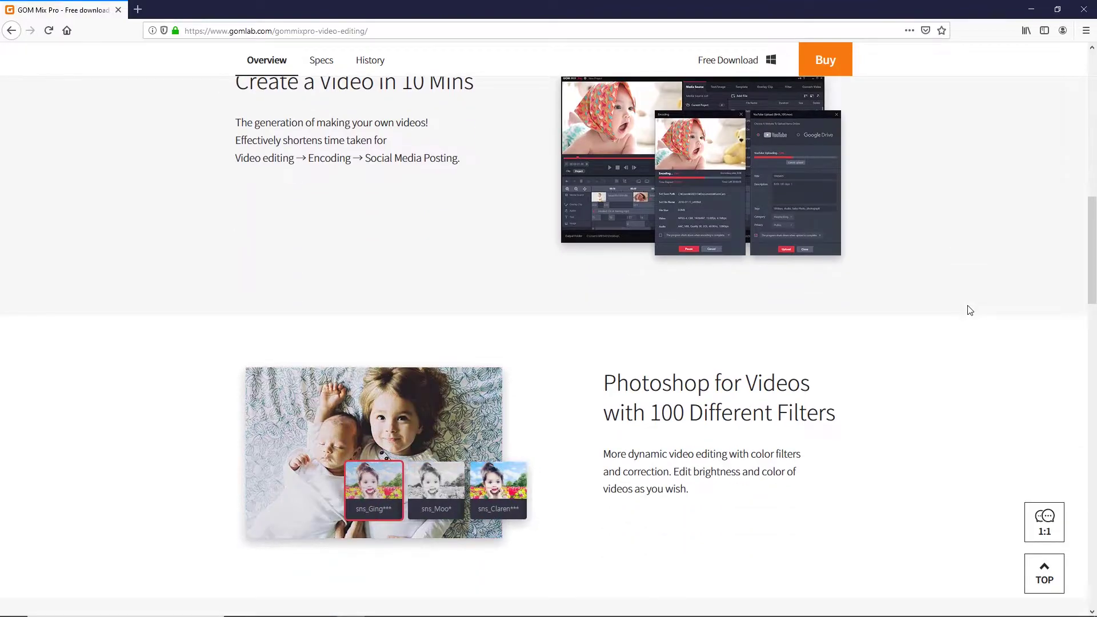
pyautogui.scroll(-5, 969, 310)
# View GOM Mix Pro's download options and compare the free and full versions on its purchase page
pyautogui.click(728, 60)
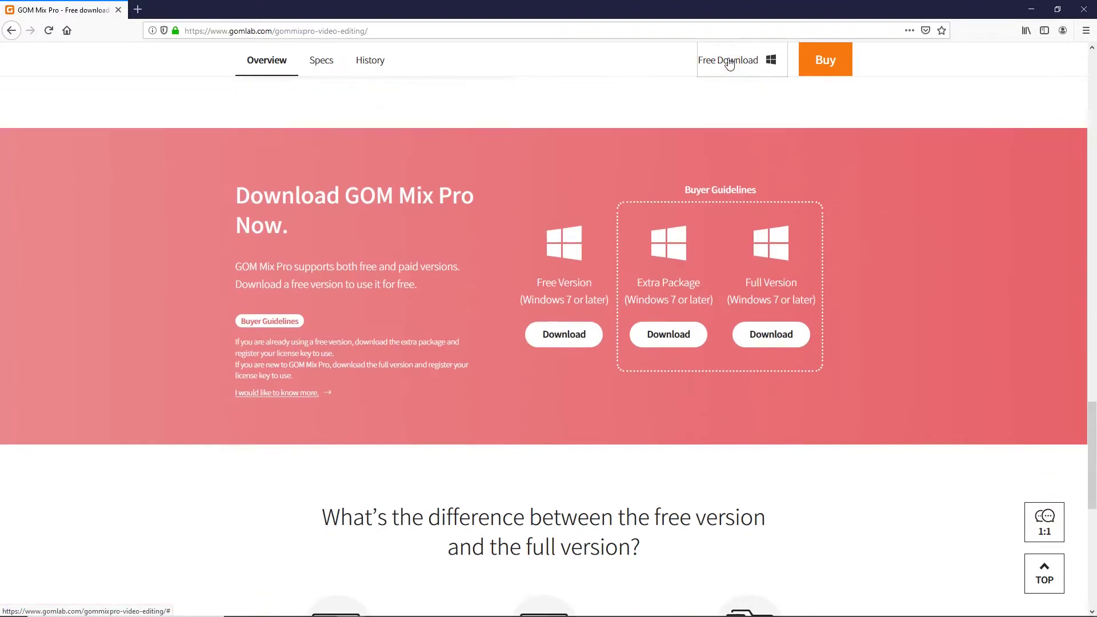
pyautogui.click(803, 72)
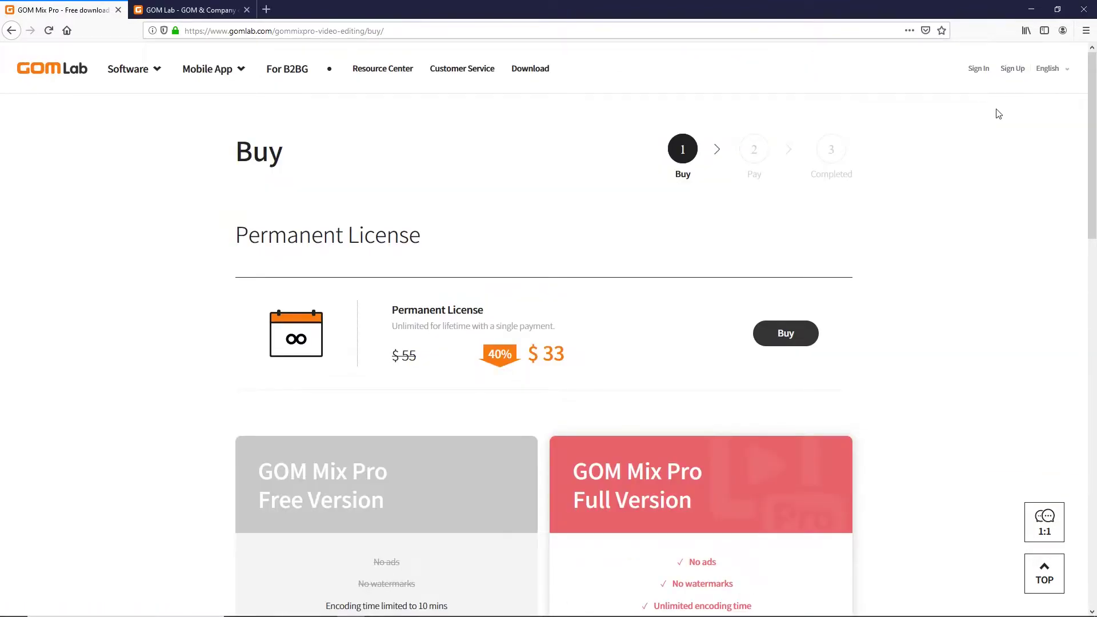
pyautogui.moveTo(1091, 117); pyautogui.dragTo(1088, 236)
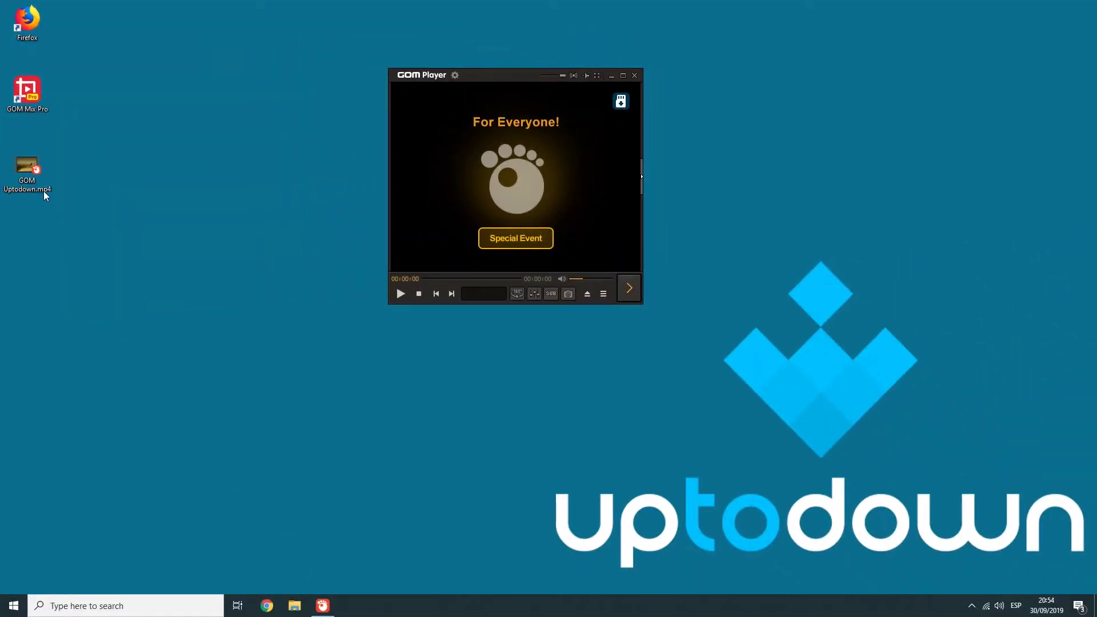
# Load GOM Uptodown.mp4 from the desktop into GOM Player and play it full screen
pyautogui.moveTo(44, 191); pyautogui.dragTo(69, 198)
pyautogui.moveTo(176, 229); pyautogui.dragTo(444, 254)
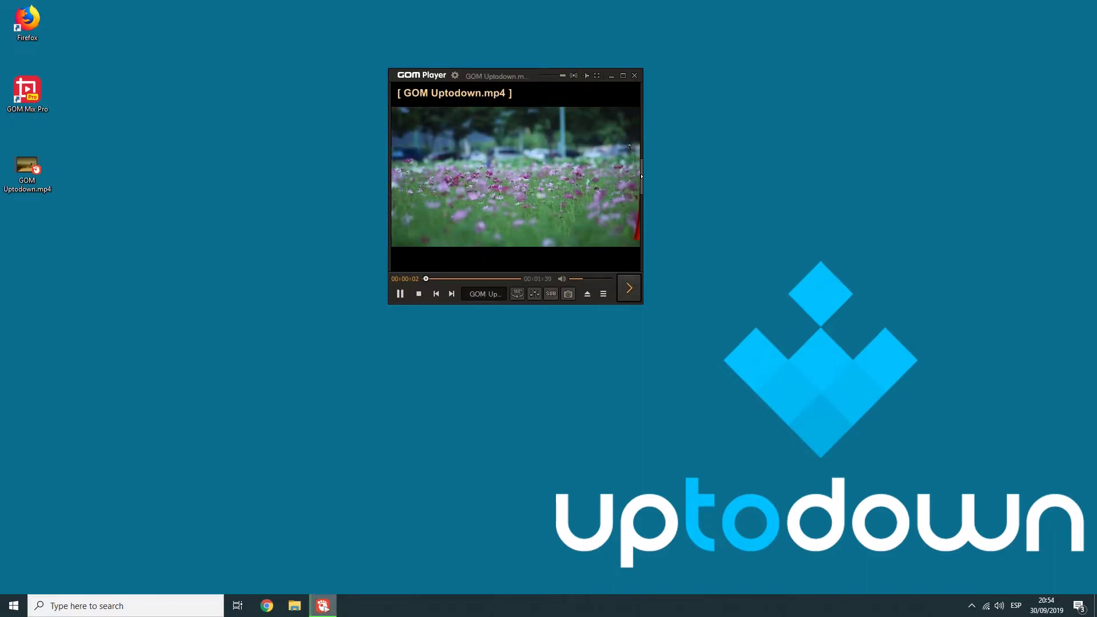
pyautogui.press('Return')
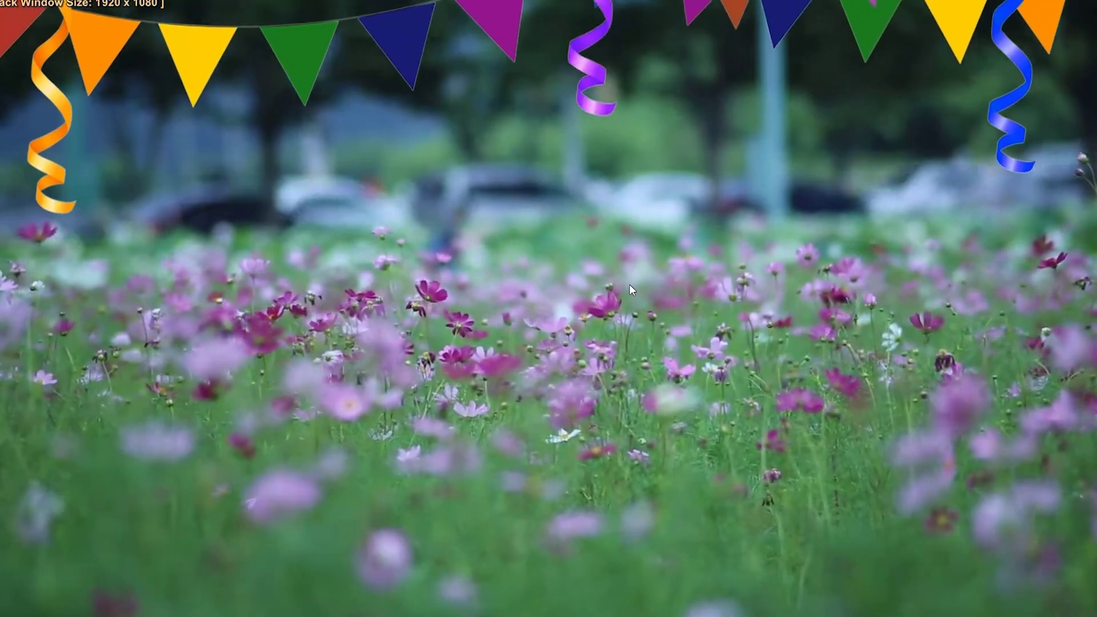